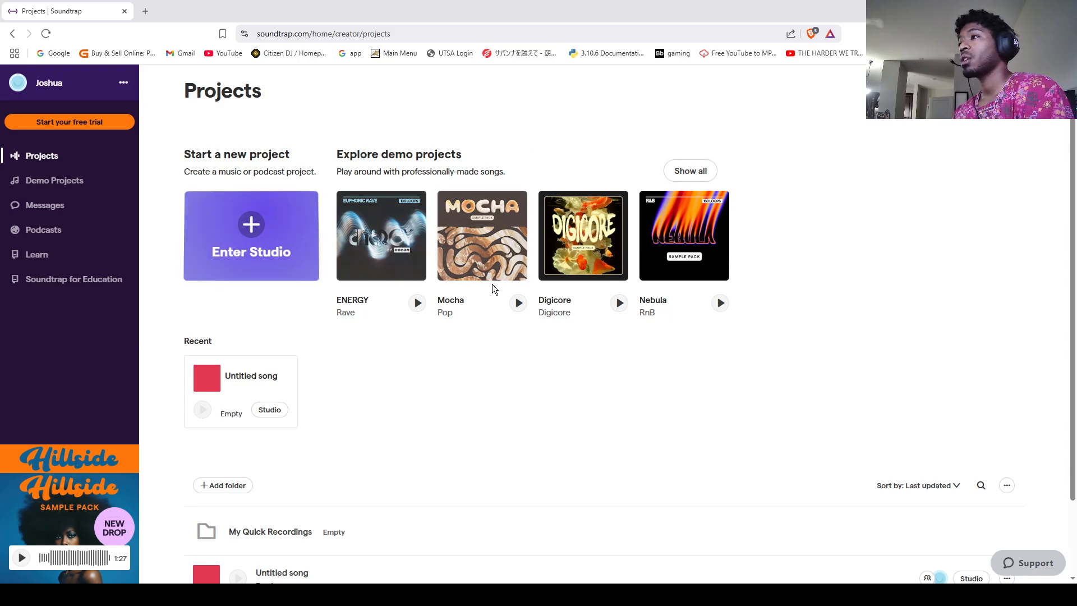
Step: Create a new music project from scratch in the studio
scroll(484, 311, "down", 2)
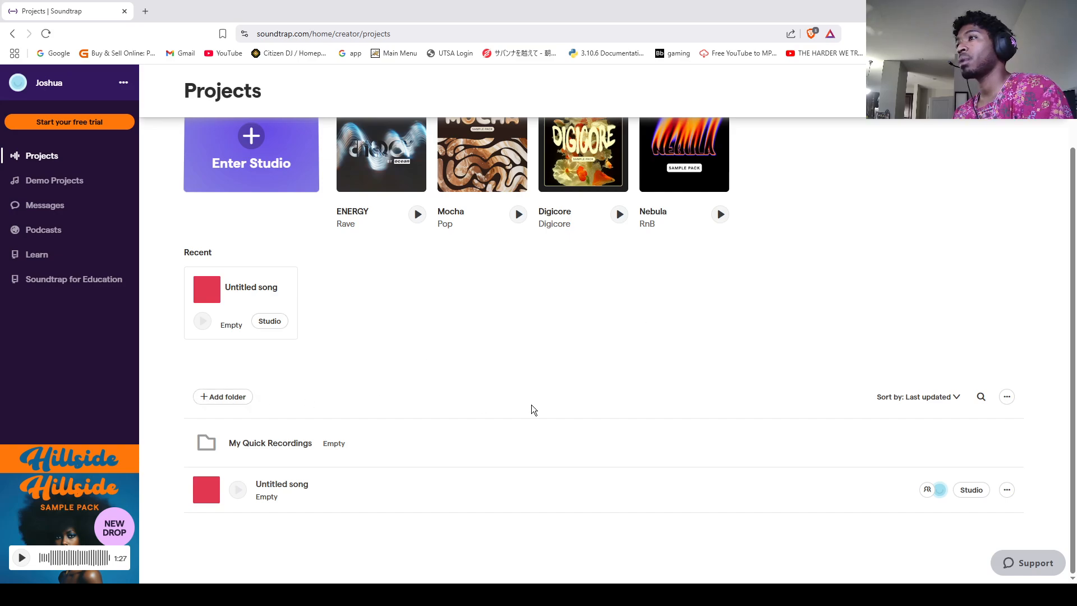
scroll(531, 405, "up", 2)
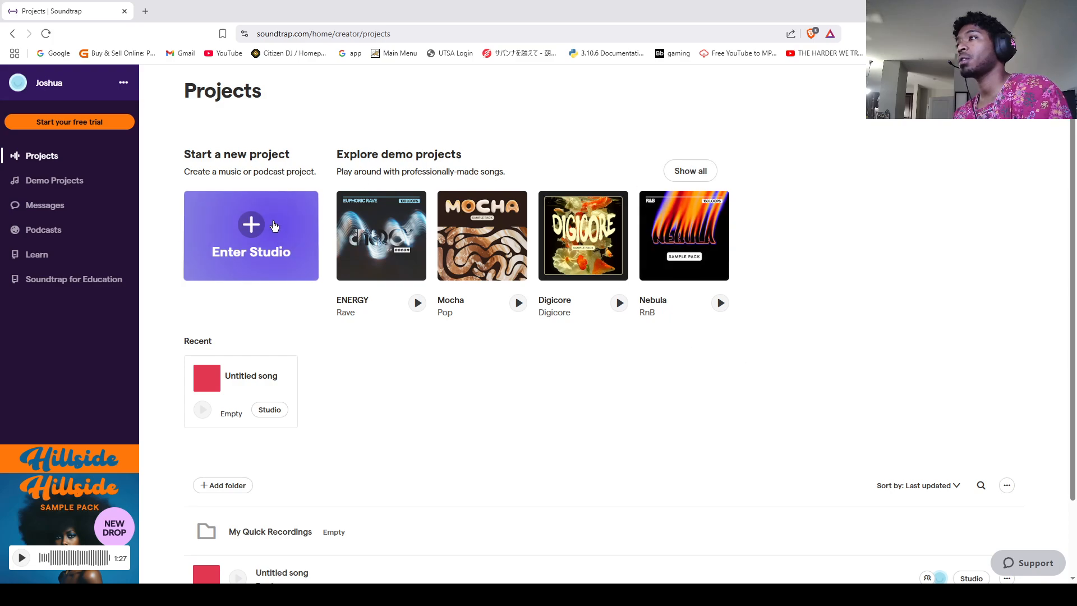
left_click(249, 255)
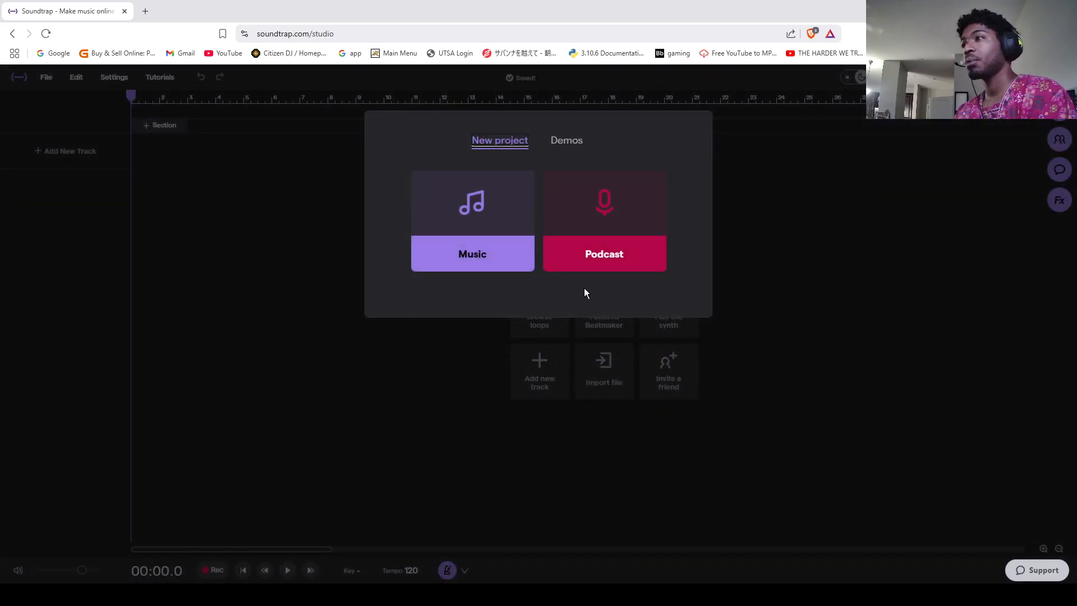
left_click(487, 225)
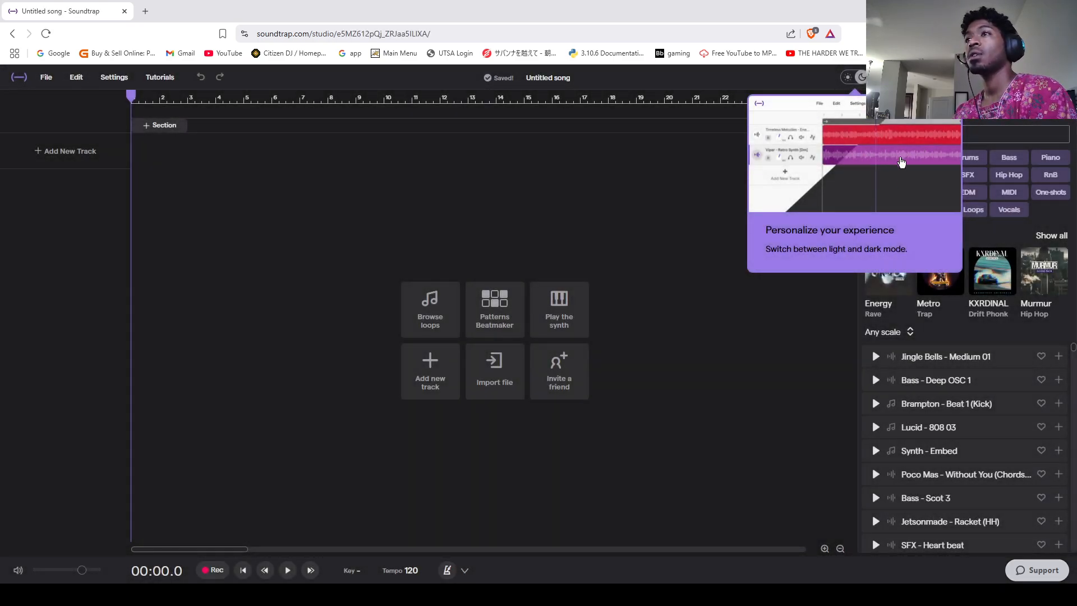
left_click(649, 203)
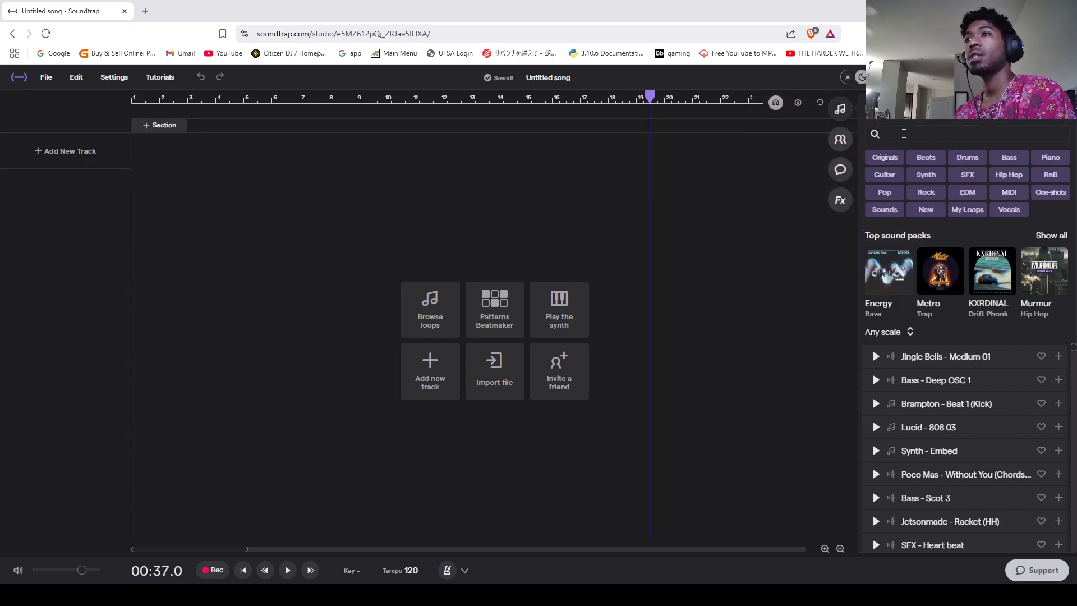
Step: Look at the project's collaboration options for sharing by link and inviting people by name or email
left_click(841, 141)
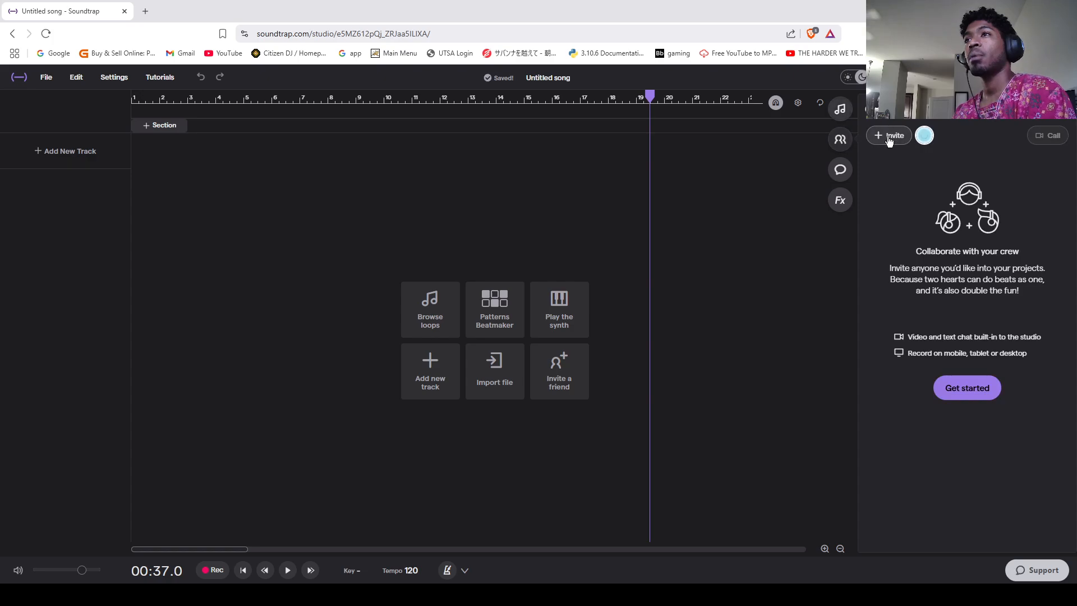
left_click(889, 137)
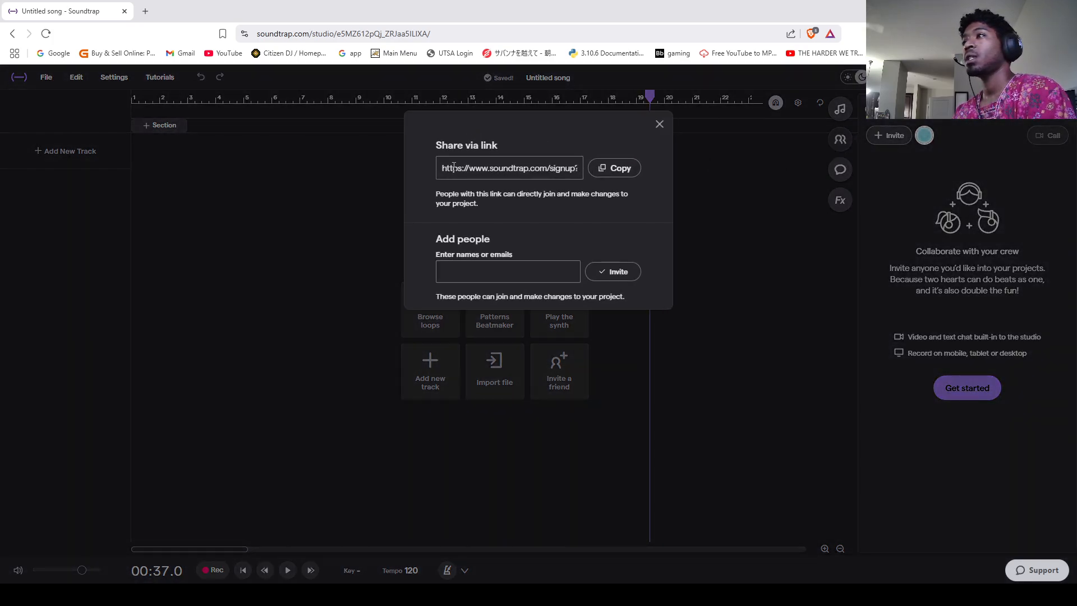
key("alt+Tab")
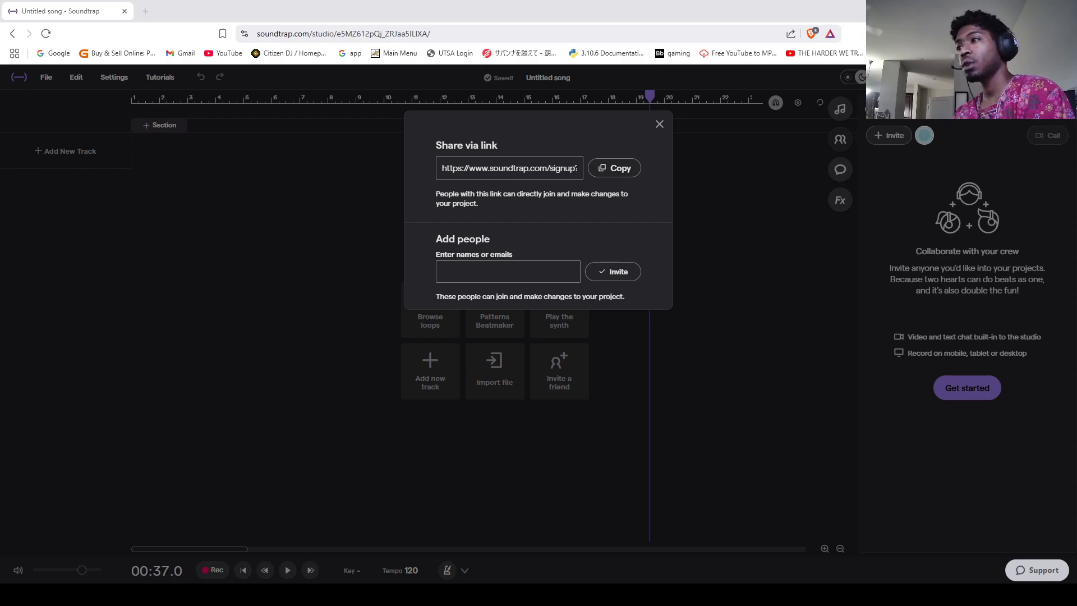
left_click(504, 273)
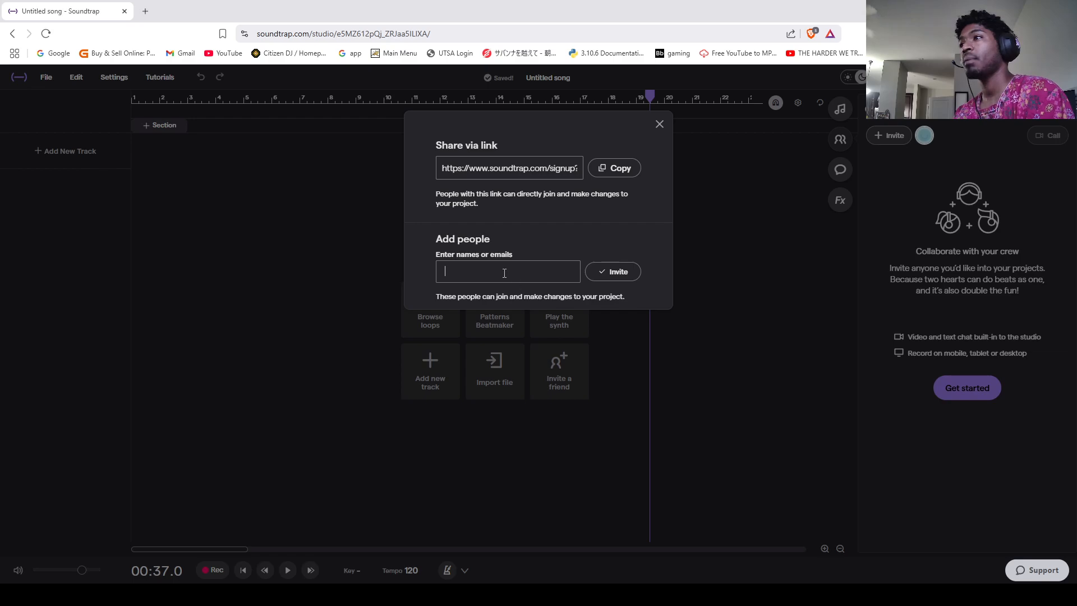
left_click(659, 124)
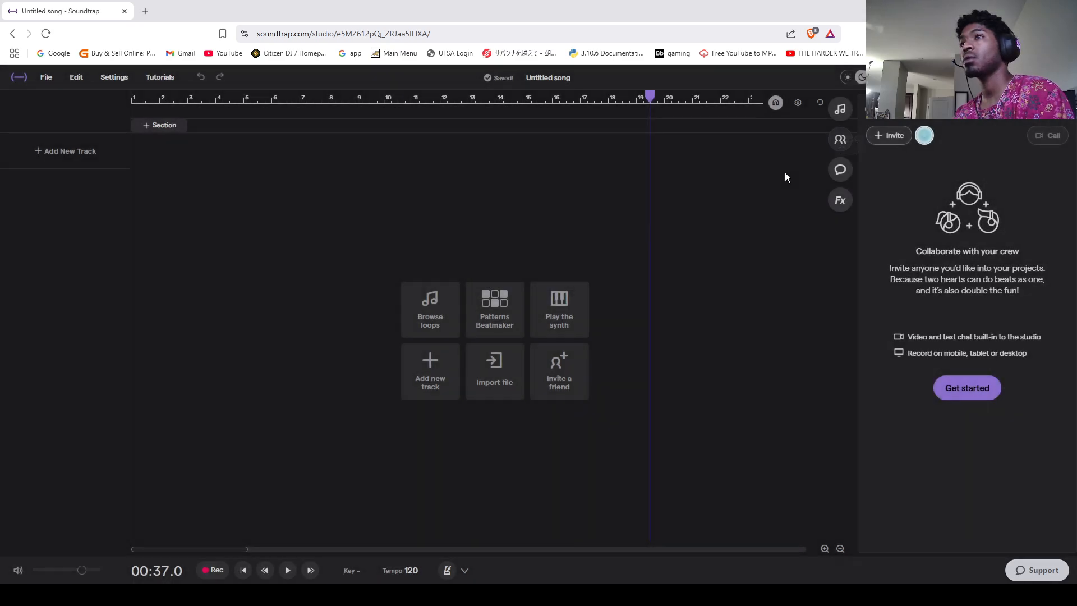
Step: Post the timeline comment "hello :)" at 00:12
left_click(840, 171)
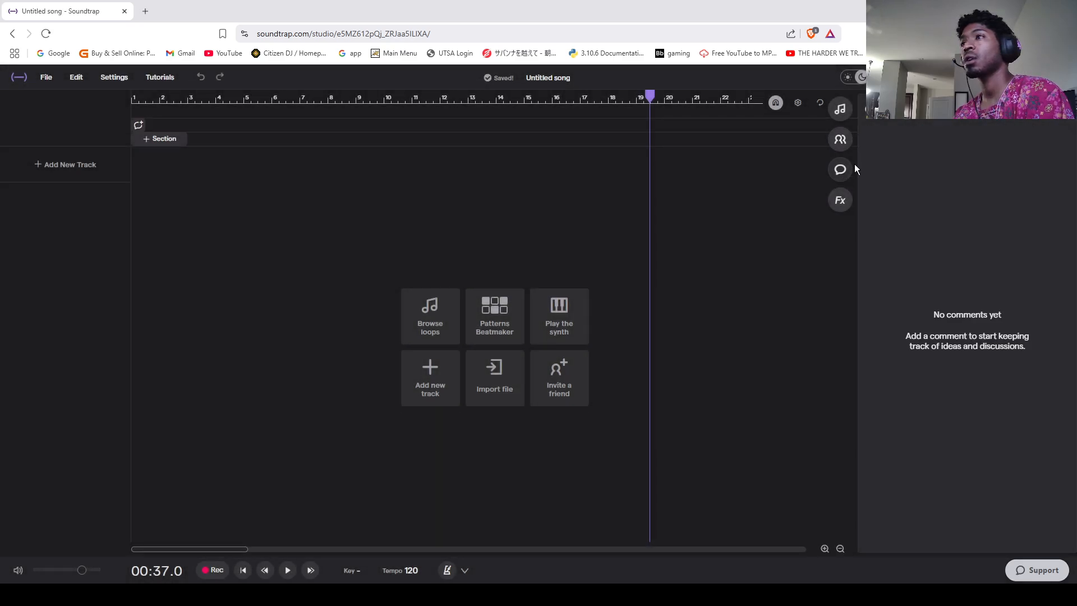
left_click(350, 101)
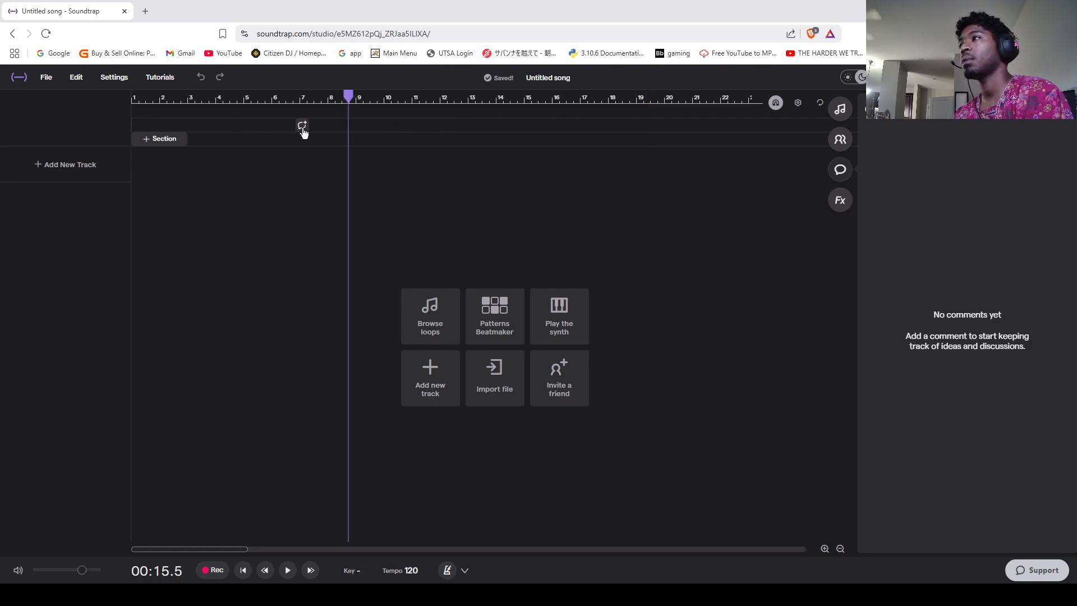
left_click(302, 127)
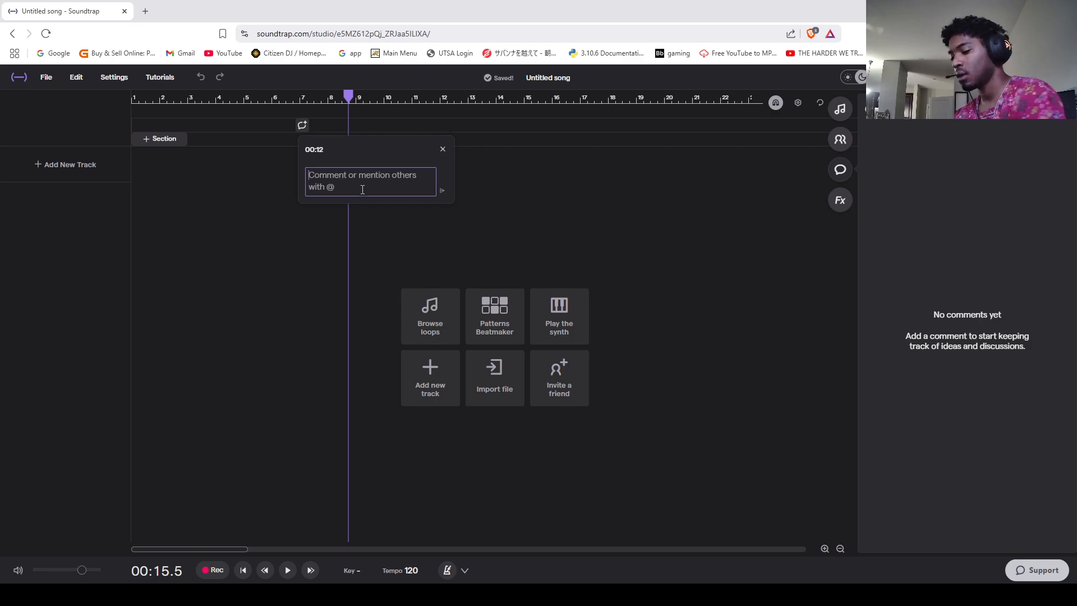
type("hello :)")
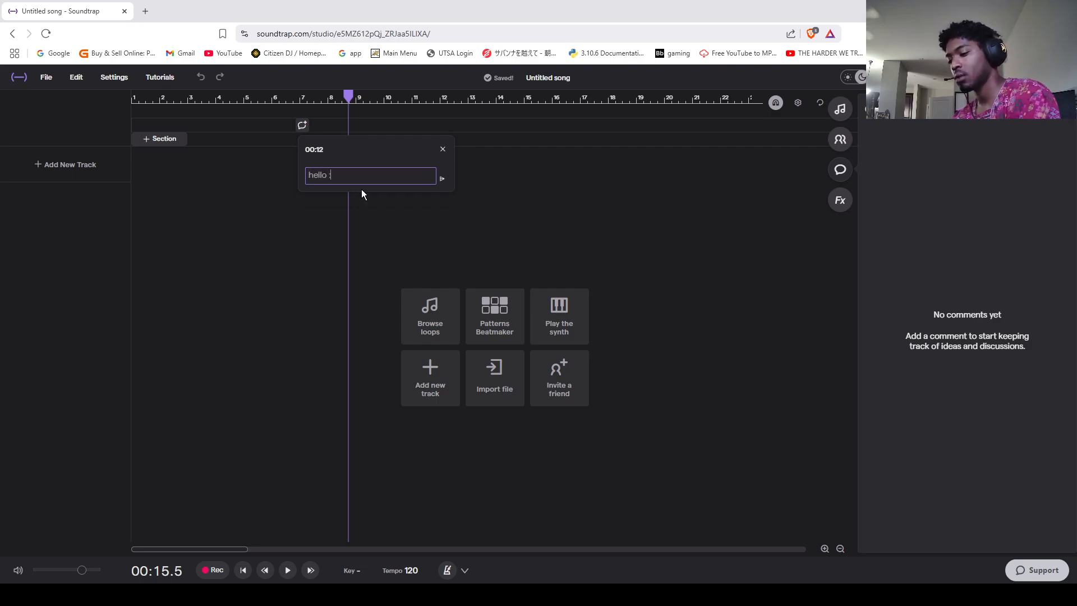
left_click(442, 179)
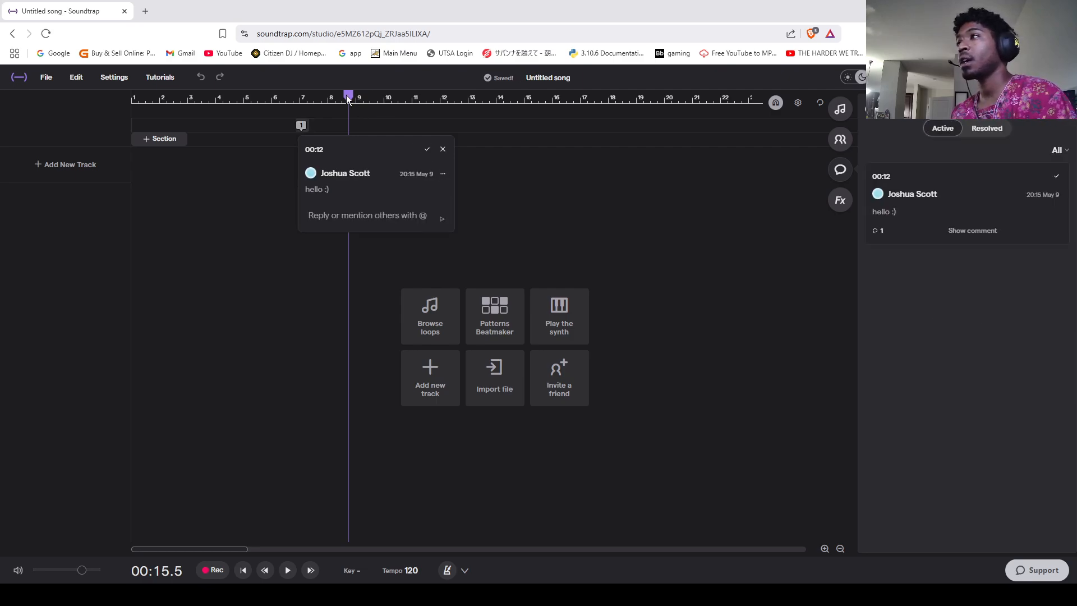
Step: Return the playhead to the start, add a synth track and try out notes on its keyboard
left_click_drag(347, 100, 131, 99)
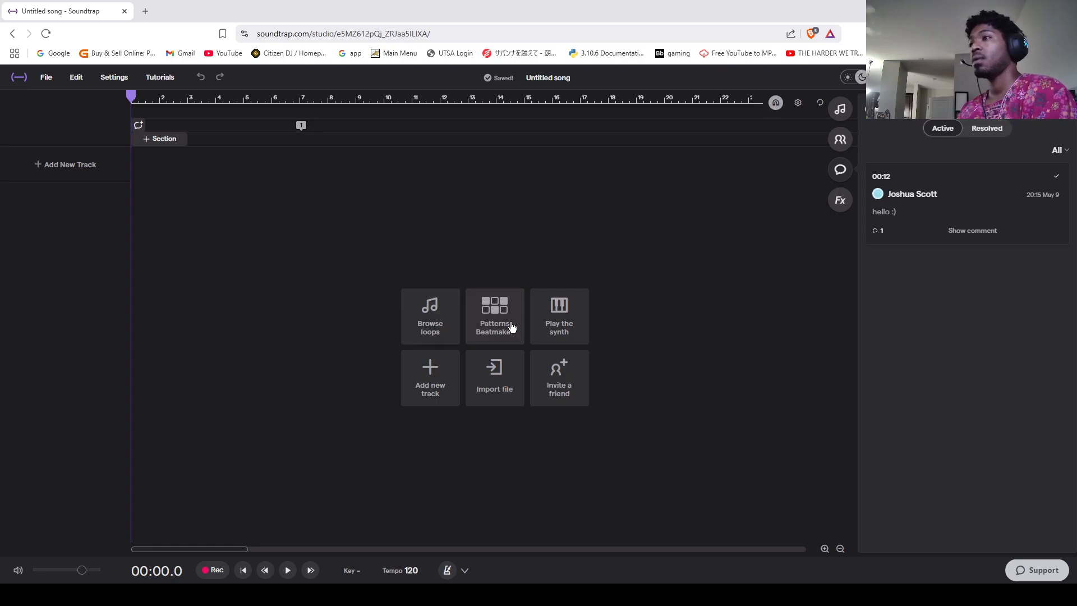
left_click(543, 331)
key("s")
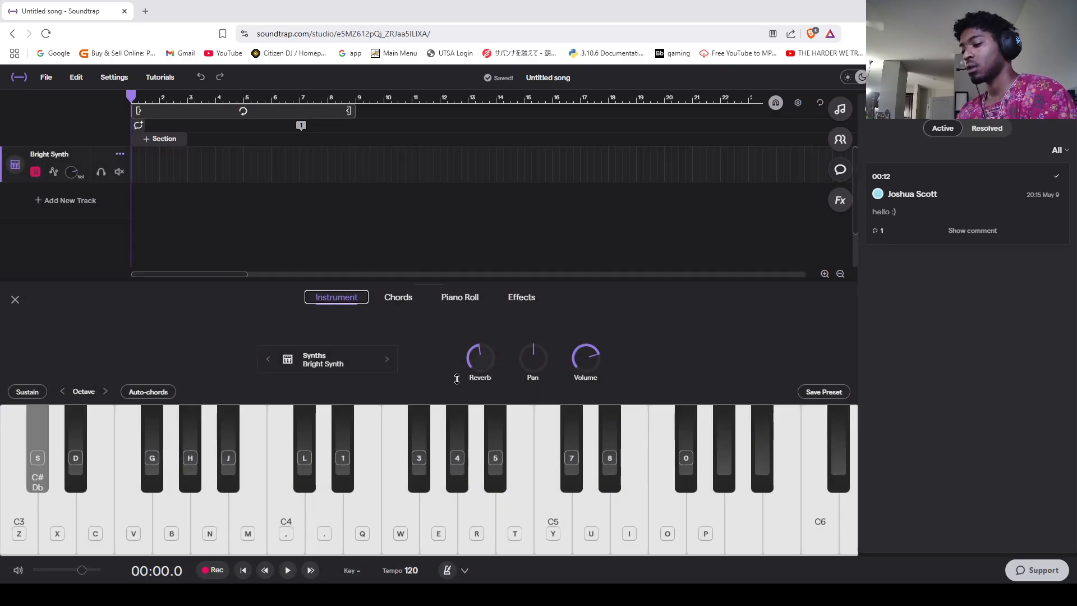
key("h")
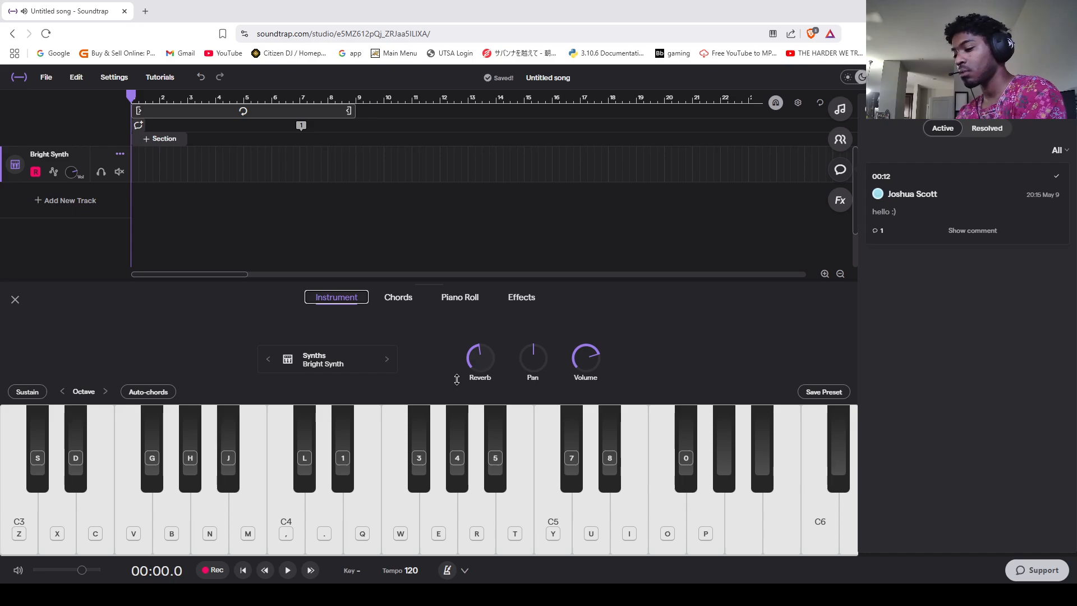
key("s")
key("h")
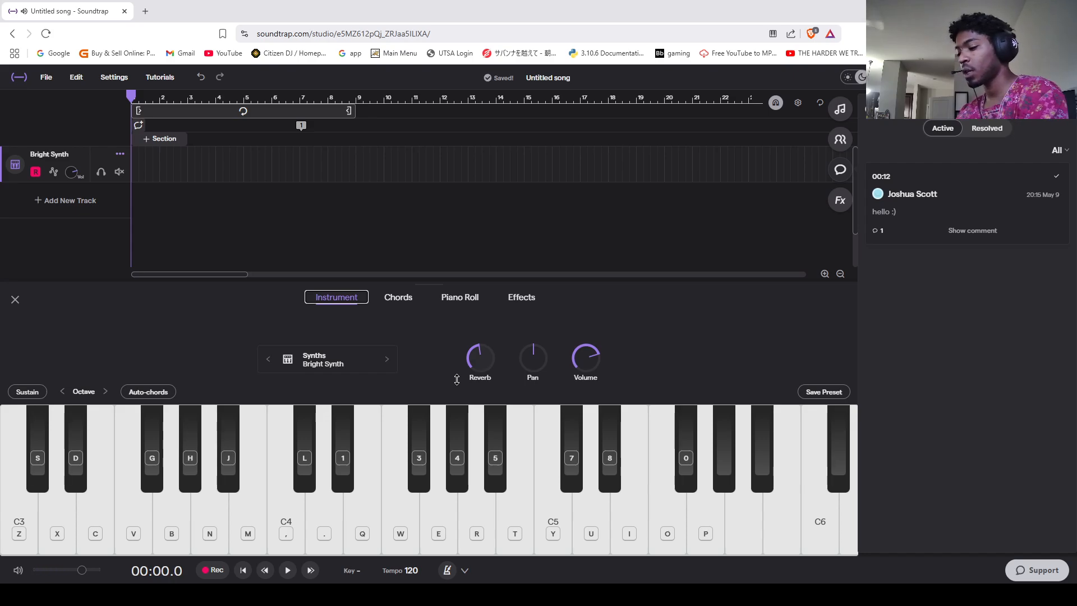
key("d")
key("g")
key("j")
key("l")
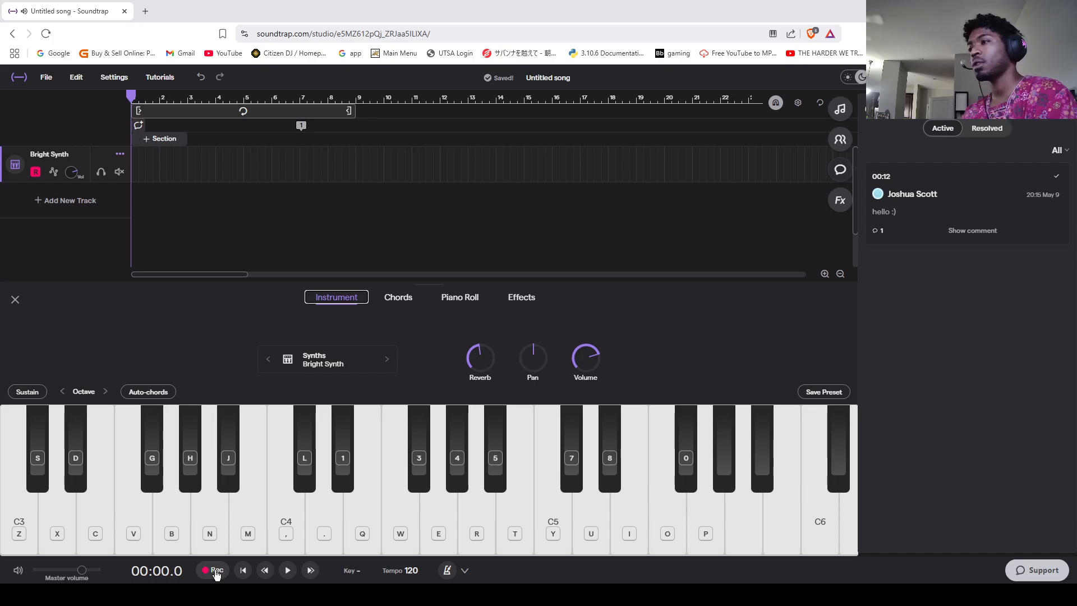
Step: Record a sustained chord of D#, F#, A# and C# on the Bright Synth track from bar 1
left_click(216, 573)
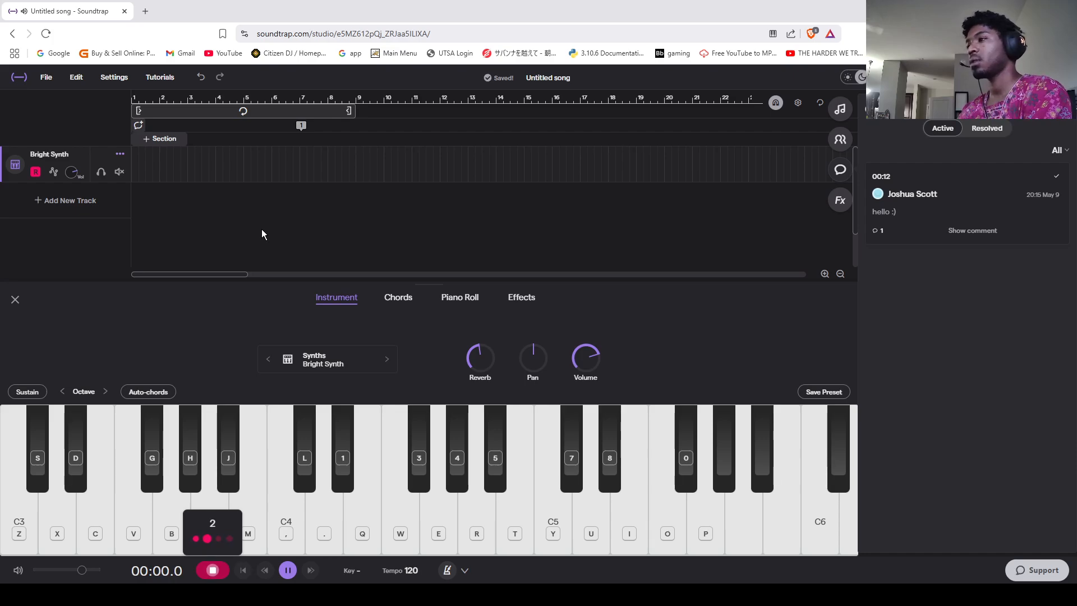
key("d")
key("g")
key("j")
key("l")
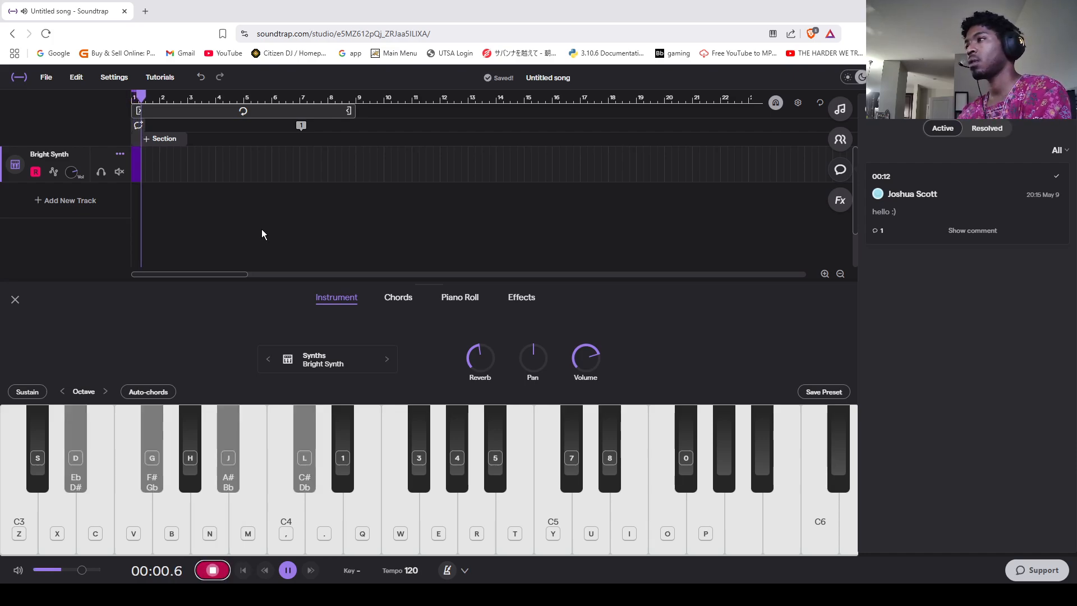
key("space")
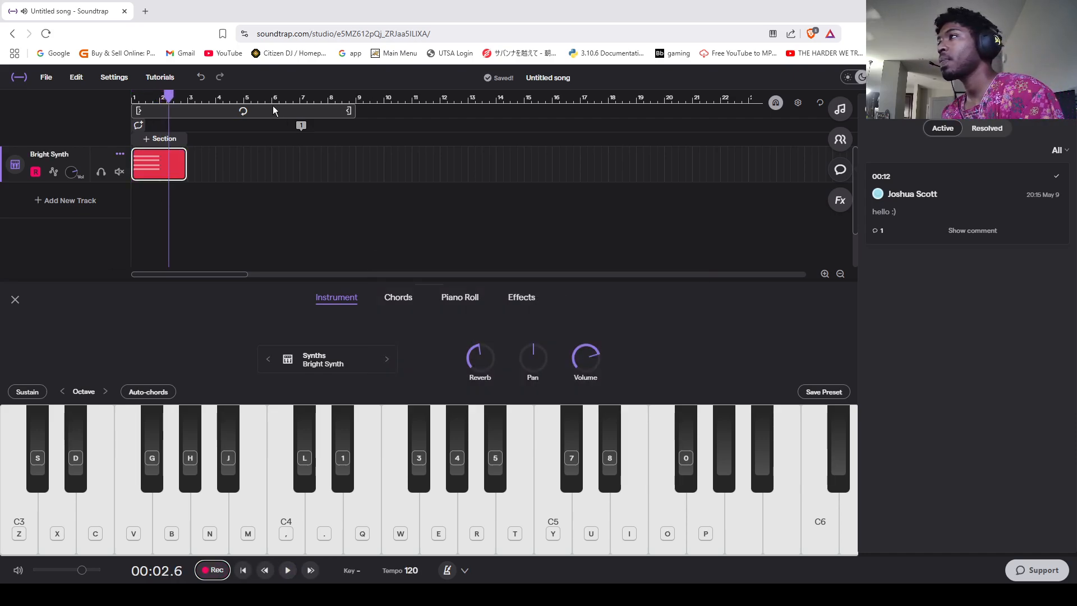
Step: Enable looped playback and shorten the loop range to span bars 1 to 5
left_click(189, 109)
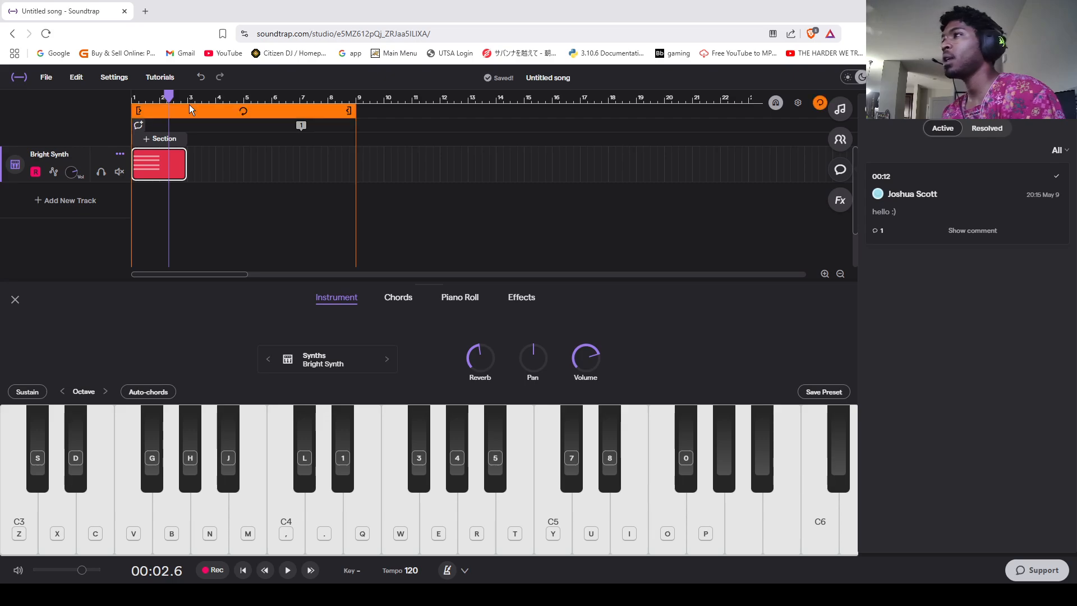
mouse_move(172, 97)
left_mouse_down()
mouse_move(140, 97)
mouse_move(180, 97)
left_mouse_up()
left_click_drag(357, 111, 244, 124)
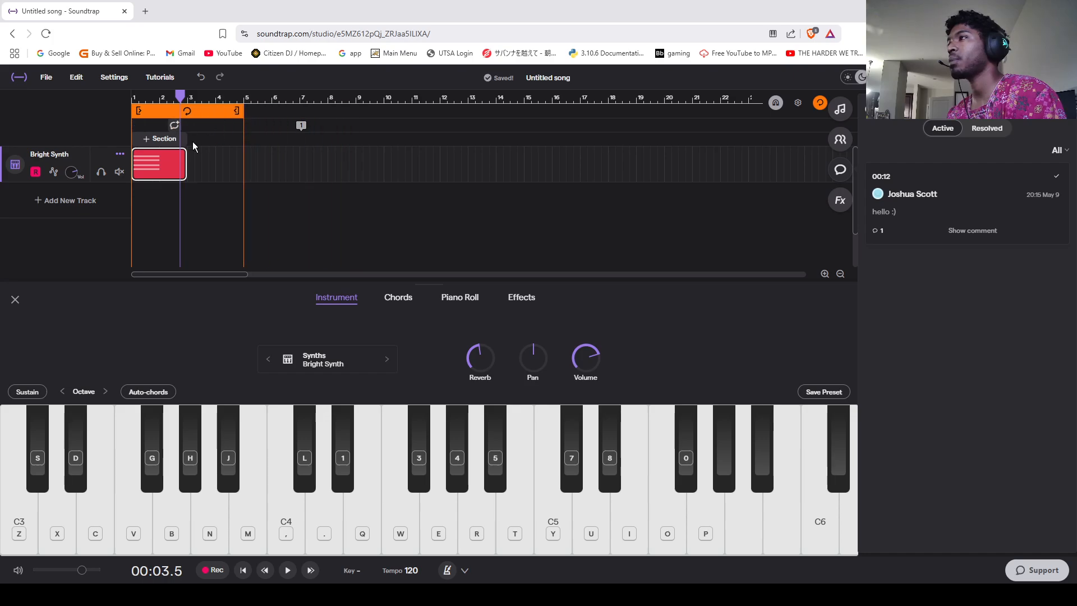
Step: Copy the four recorded chord notes in the piano roll and paste them at bar 2
left_click(170, 164)
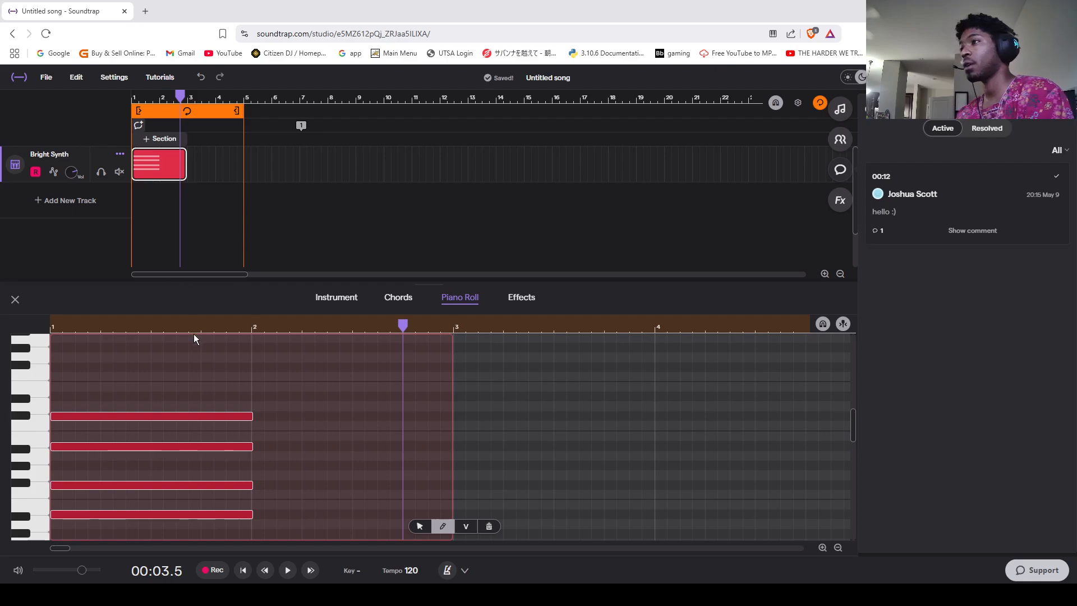
scroll(169, 371, "down", 2)
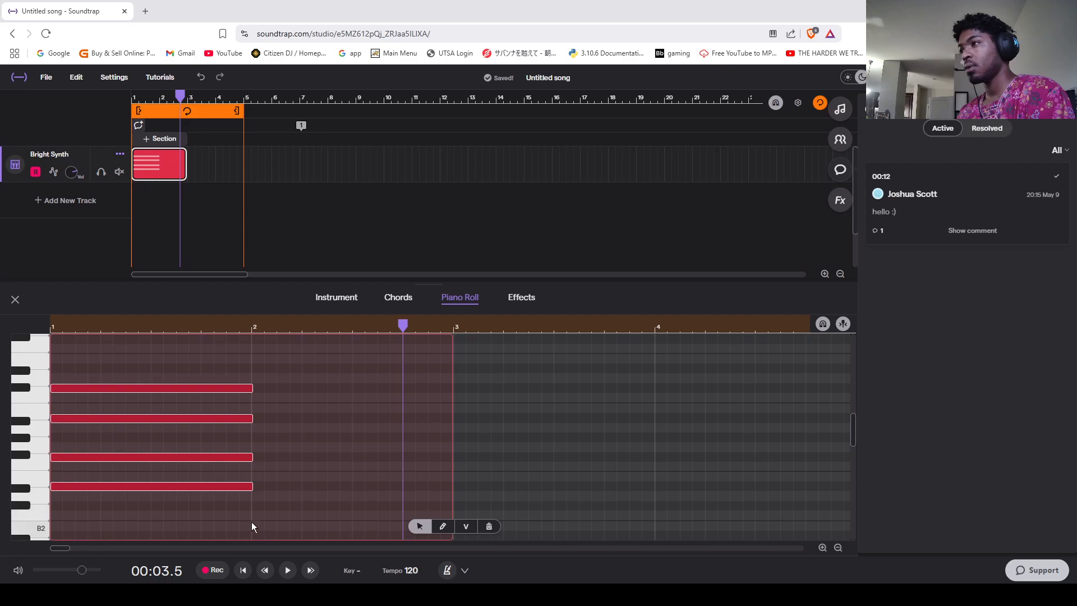
left_click_drag(243, 518, 211, 376)
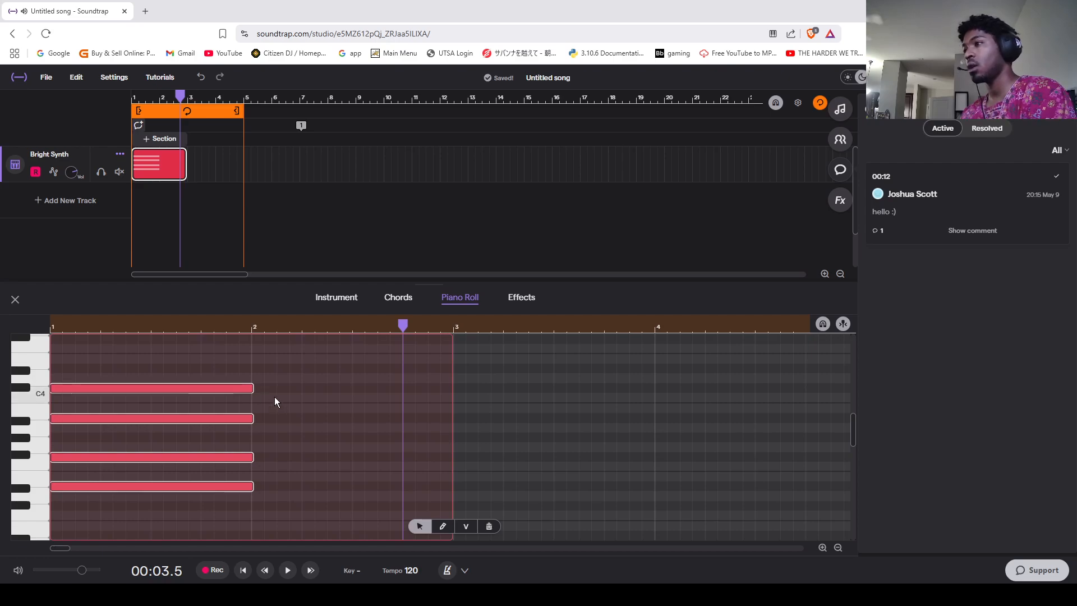
left_click(251, 361)
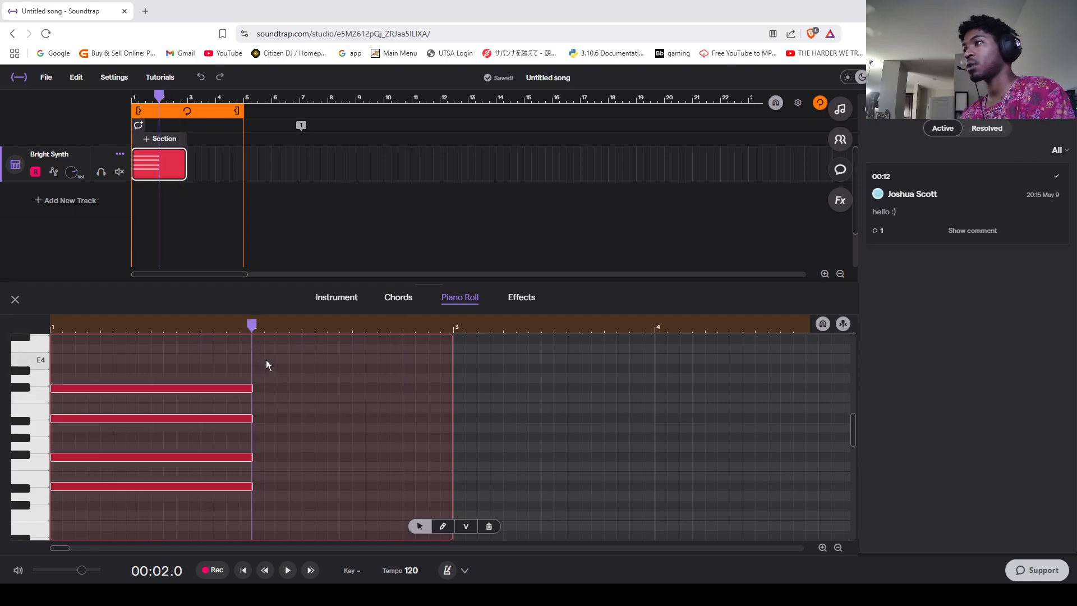
key("ctrl+v")
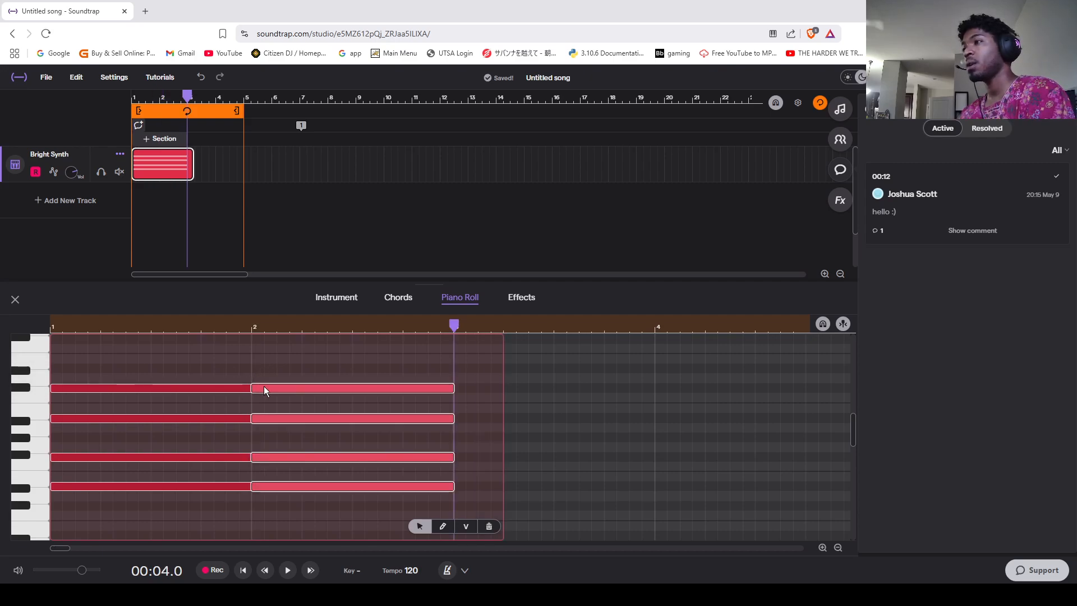
Step: Lower the pasted bar 2 chord by two semitones and return the playhead to the start
mouse_move(264, 387)
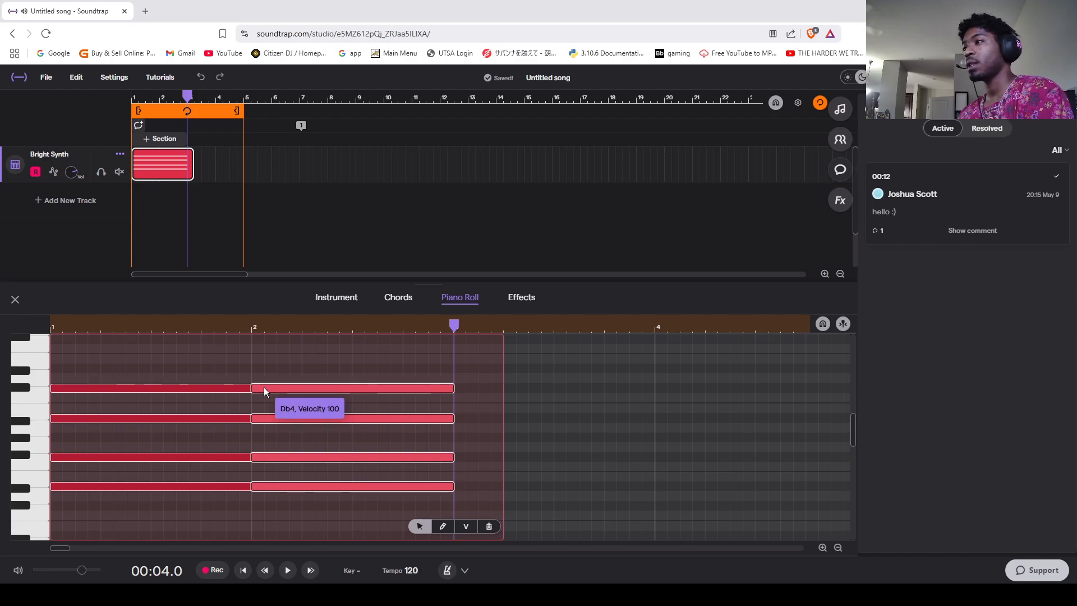
left_click_drag(264, 387, 264, 403)
left_click_drag(455, 330, 50, 348)
Step: Try looping the Bright Synth clip out to bar 5 and pull it back to its previous length
mouse_move(186, 169)
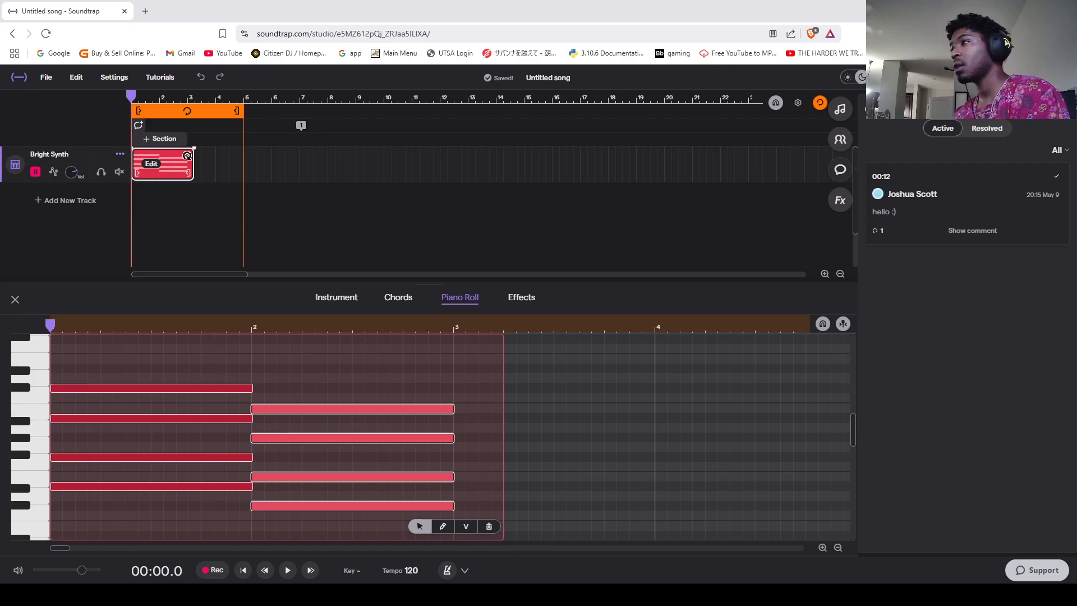
left_click_drag(189, 155, 239, 162)
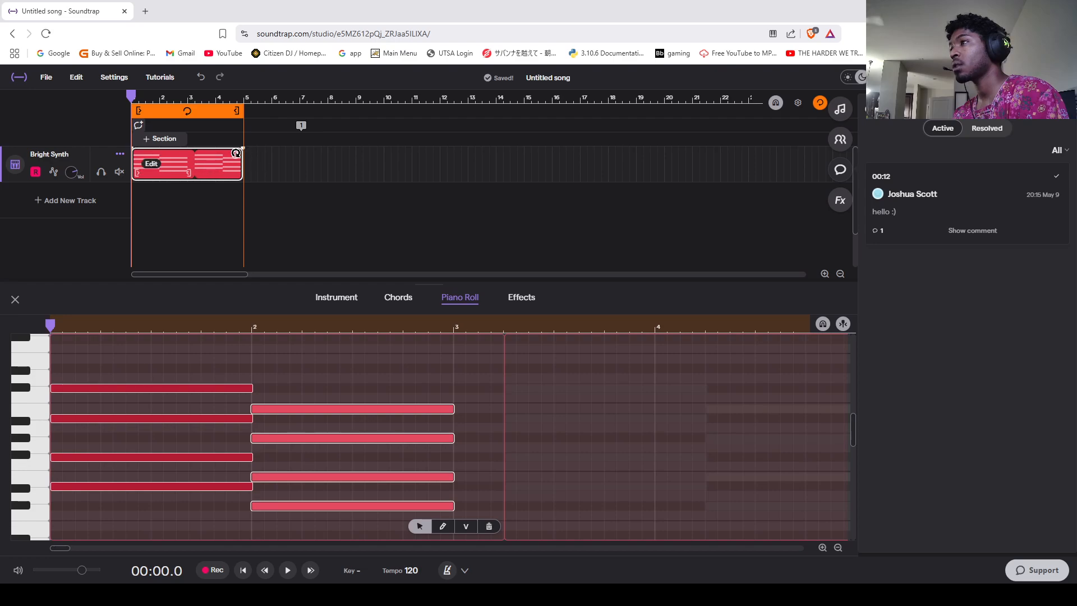
left_click_drag(238, 152, 190, 163)
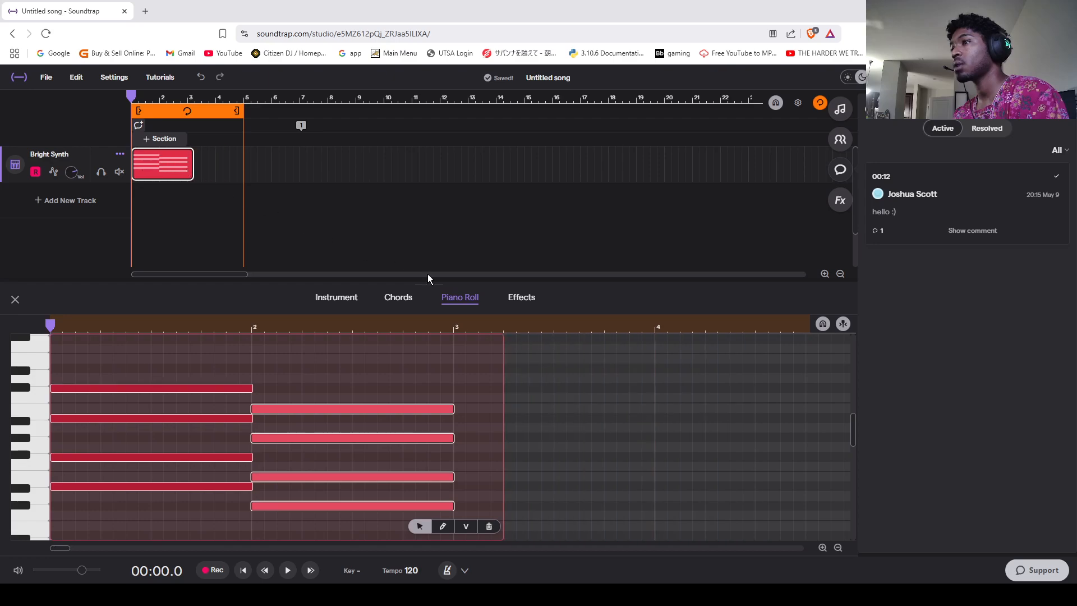
scroll(464, 425, "up", 3)
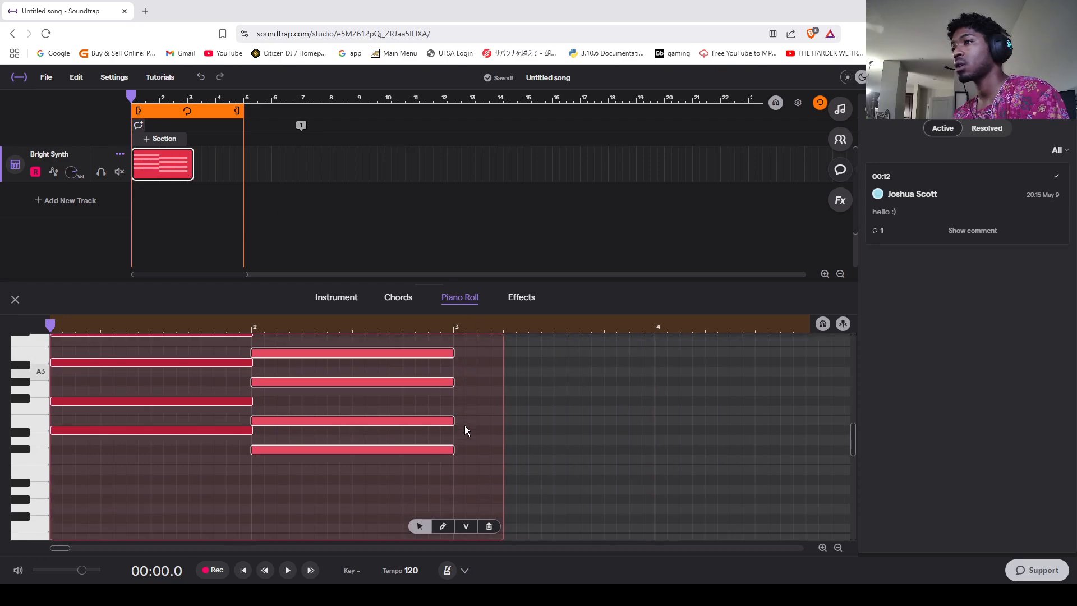
Step: Loop the Bright Synth clip once more and trim it so the repeated chords end at bar 5
left_click_drag(432, 401, 410, 533)
scroll(415, 494, "down", 3)
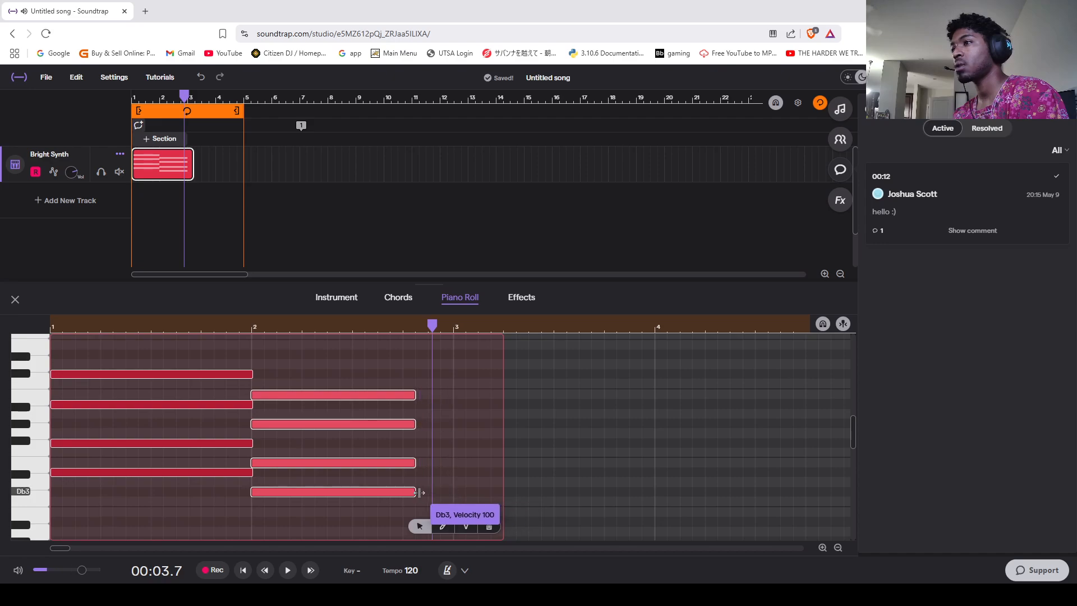
left_click(188, 157)
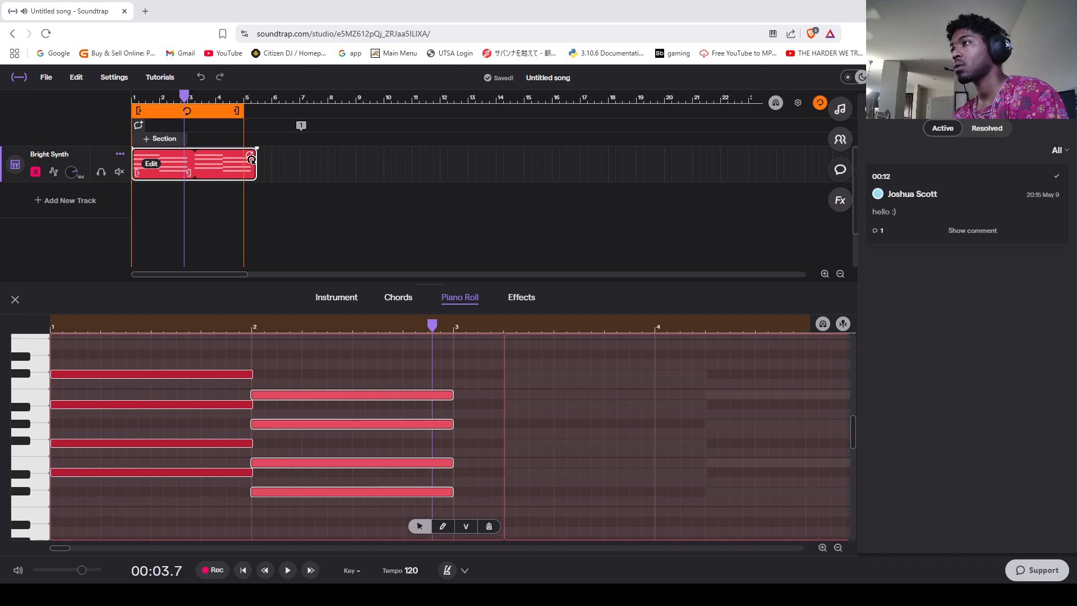
mouse_move(250, 159)
left_mouse_down()
mouse_move(175, 166)
mouse_move(250, 159)
mouse_move(238, 159)
left_mouse_up()
Step: Turn on the metronome while playing the loop from the start, and check its sound and count-in options
left_click_drag(184, 97, 106, 95)
key("space")
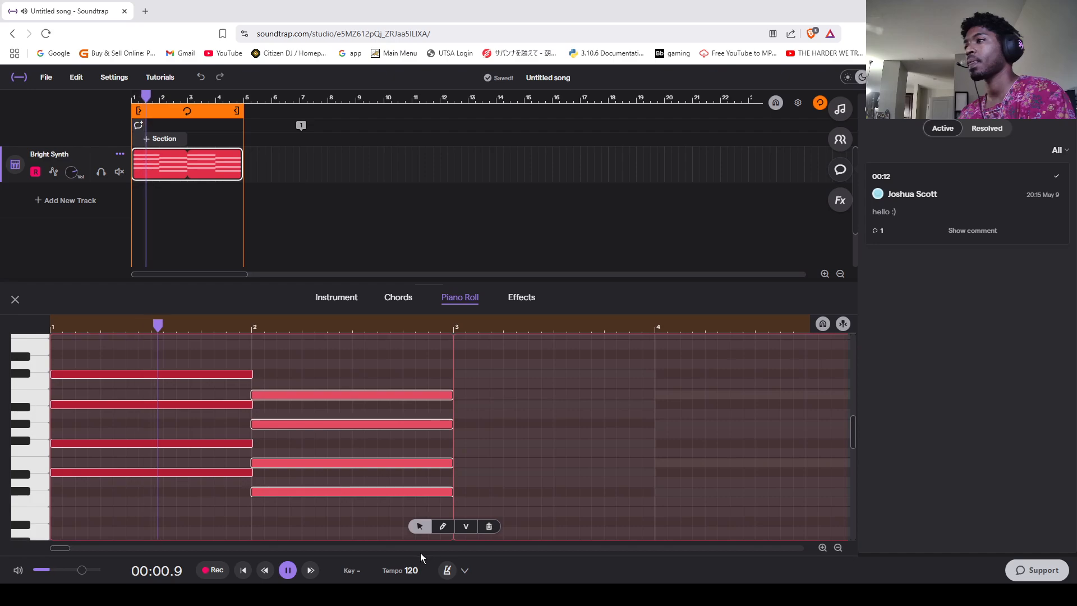
left_click(448, 575)
key("space")
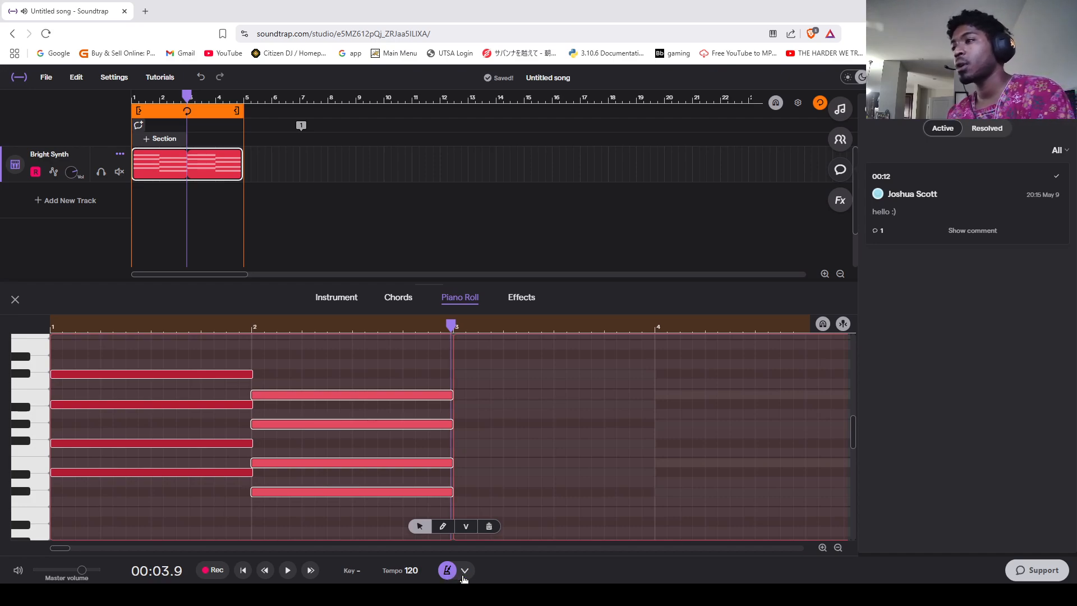
left_click(463, 571)
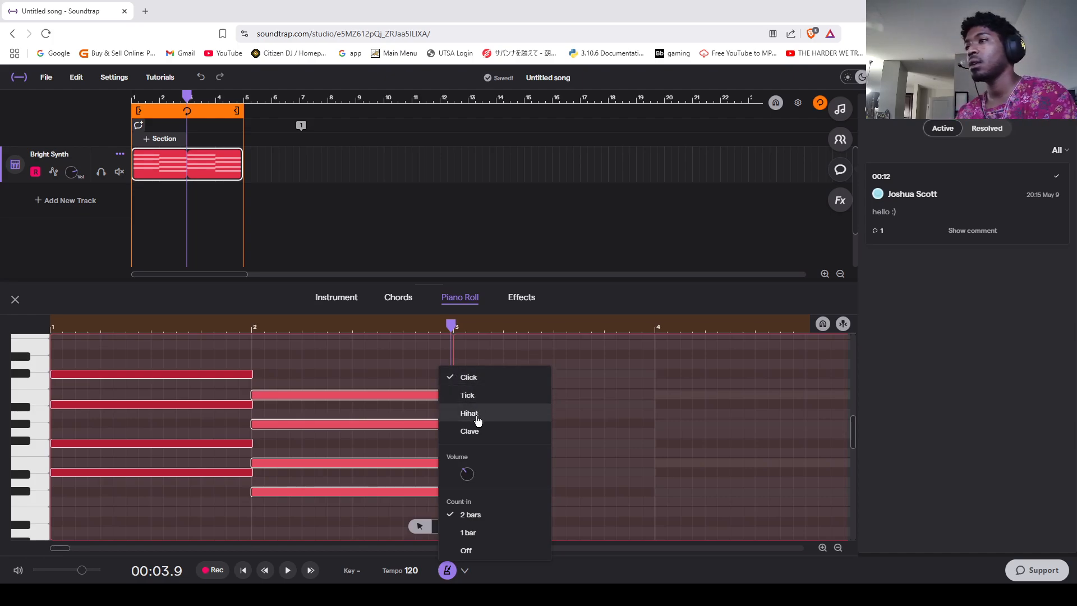
left_click(457, 571)
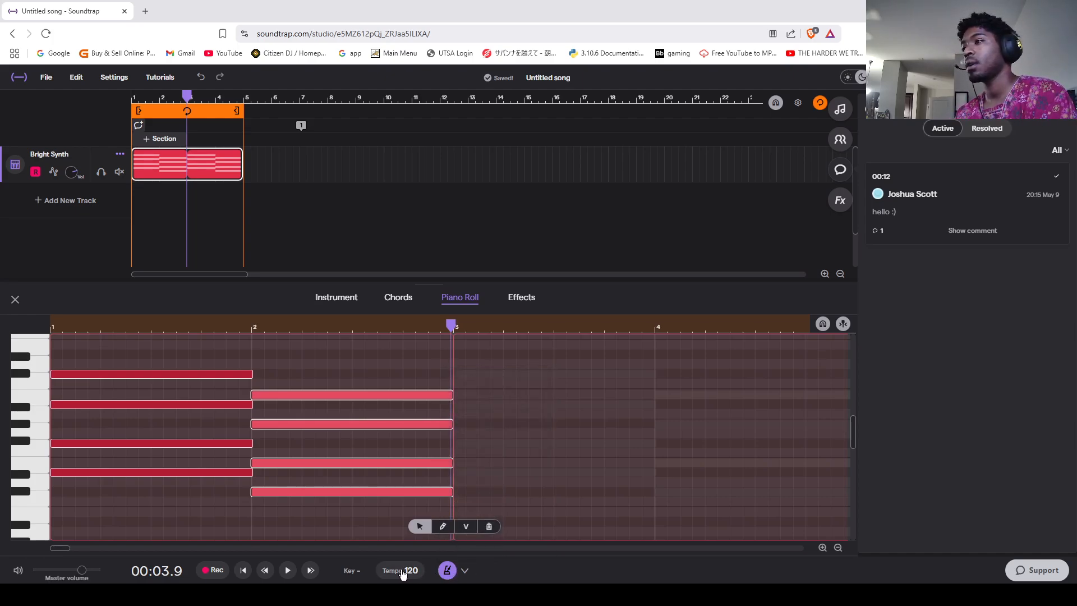
Step: Close the piano roll, open the loop library and browse the Drums category
left_click(15, 299)
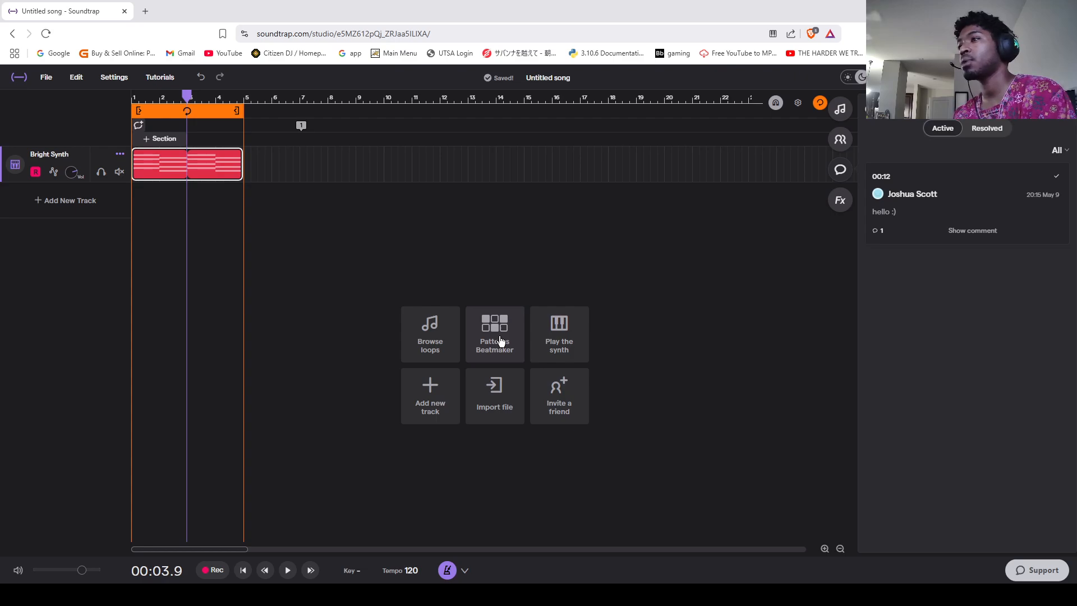
left_click(434, 339)
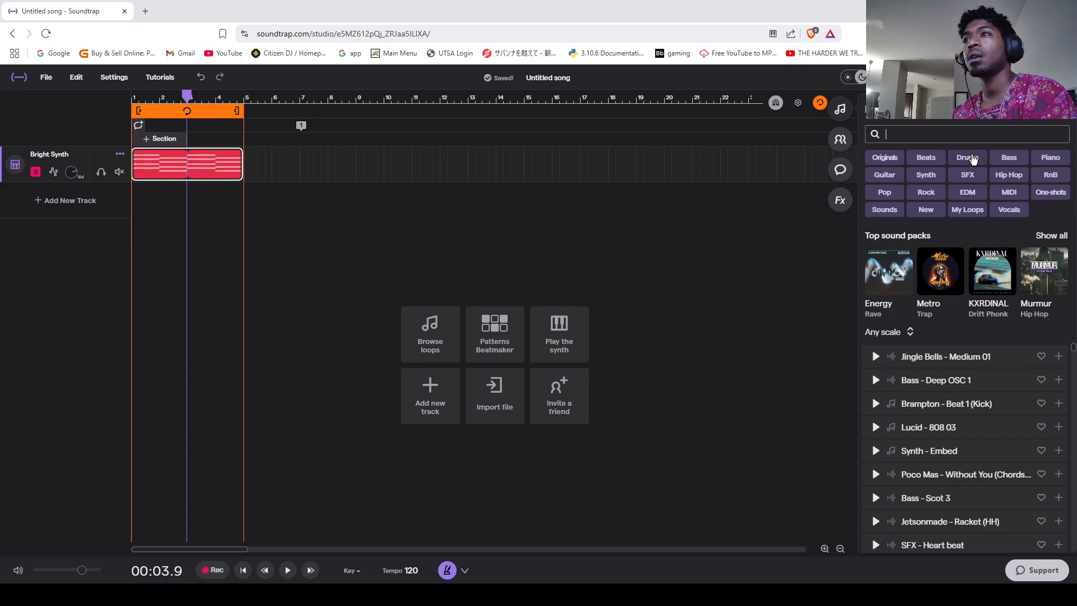
left_click(971, 159)
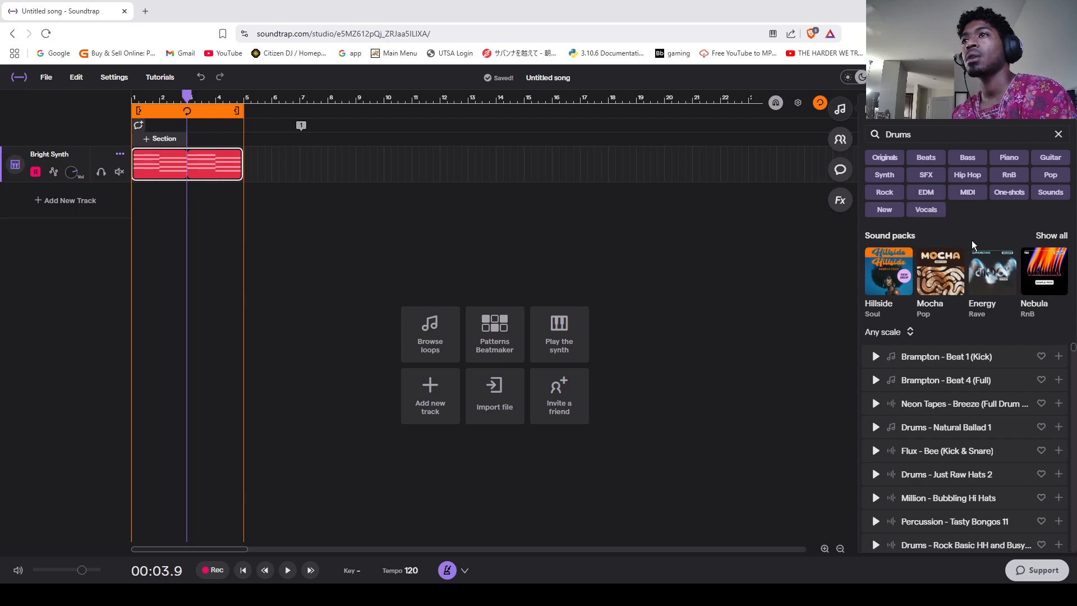
scroll(978, 421, "down", 5)
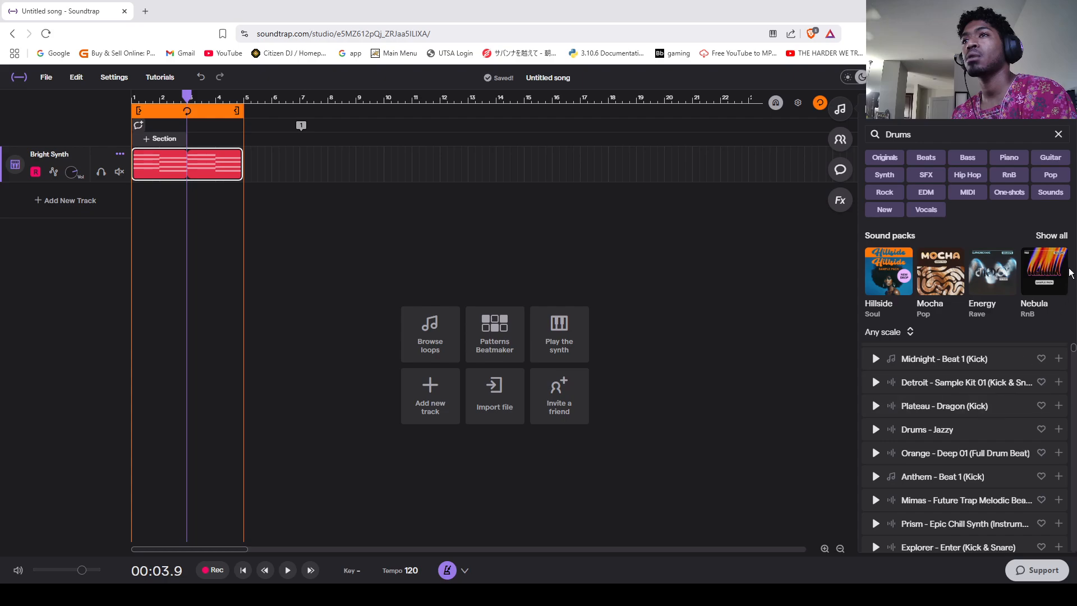
Step: Show all drum sound packs, look through them and open the Senegal Sessions pack
left_click(1052, 236)
scroll(947, 384, "down", 3)
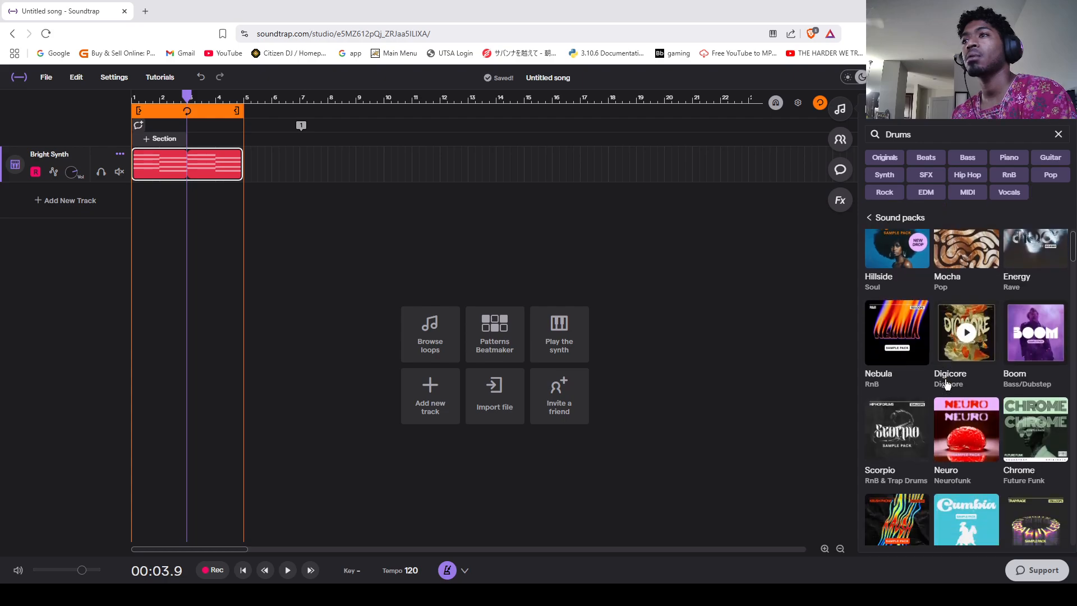
scroll(947, 384, "down", 8)
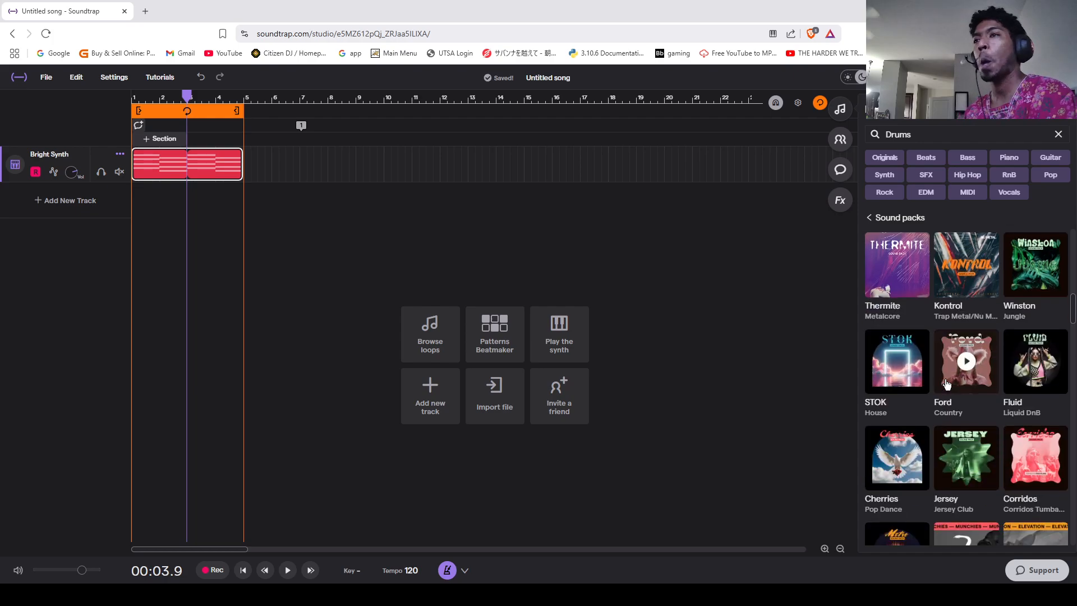
scroll(947, 385, "down", 3)
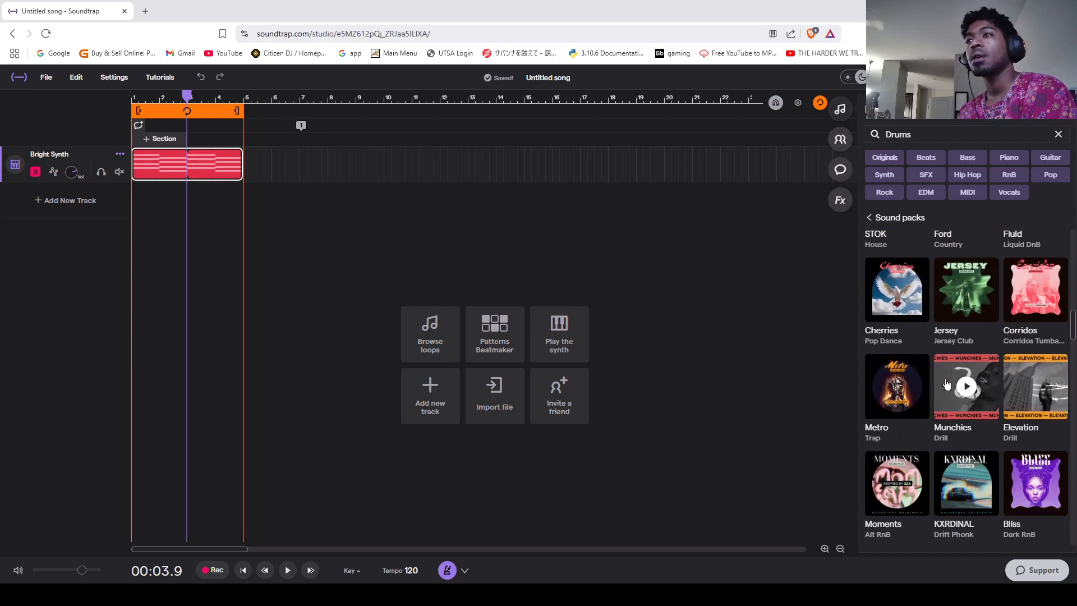
scroll(946, 385, "down", 3)
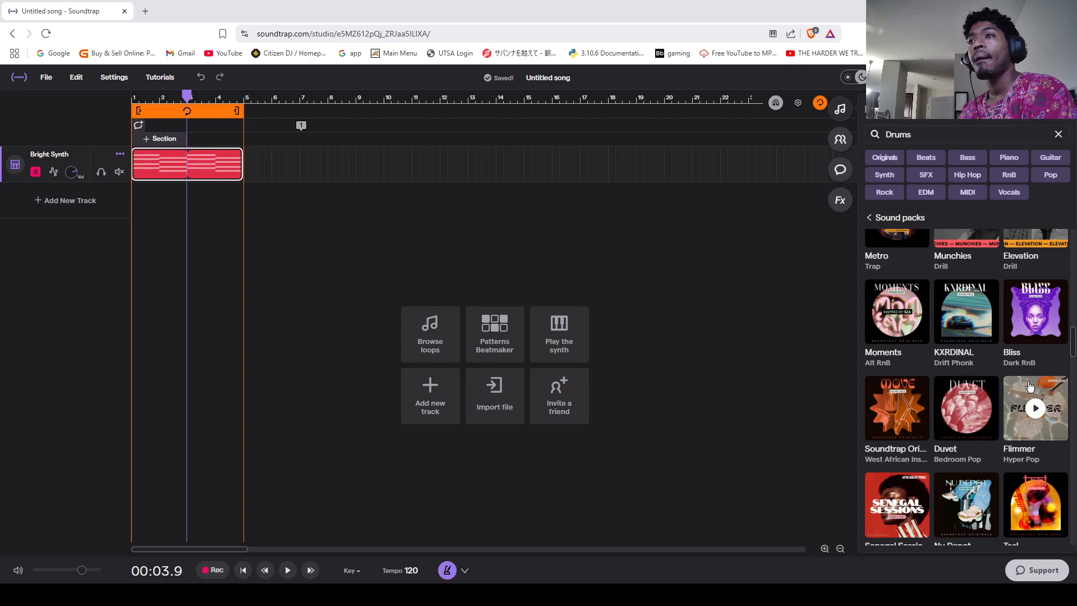
scroll(1030, 386, "down", 5)
scroll(926, 337, "up", 2)
left_click(906, 306)
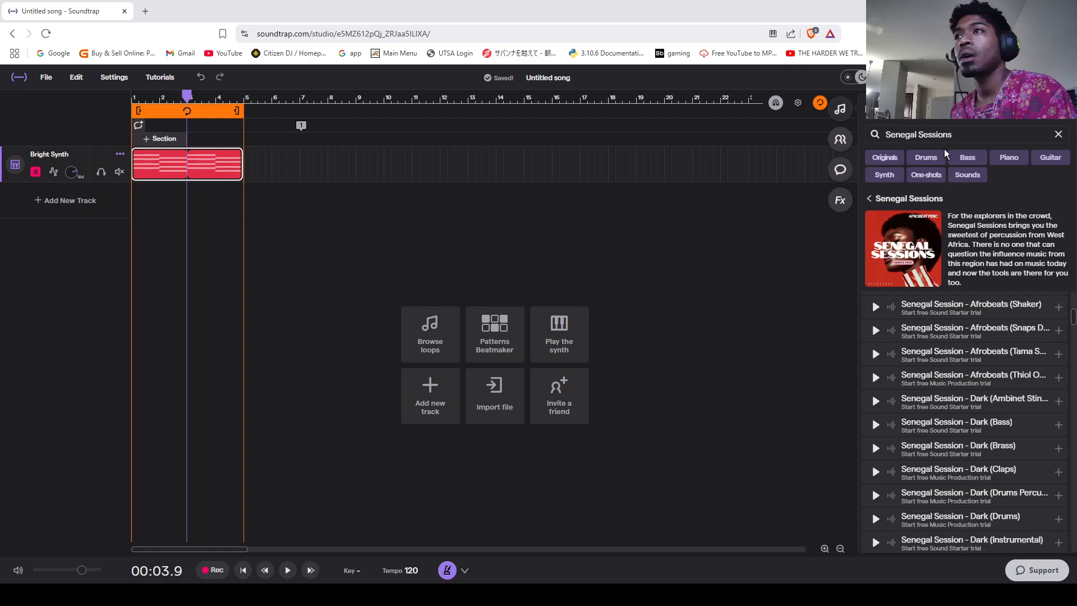
Step: Filter Senegal Sessions to drums and preview its Afrobeats drum, percussion and clave loops, dismissing the trial offer
left_click(928, 168)
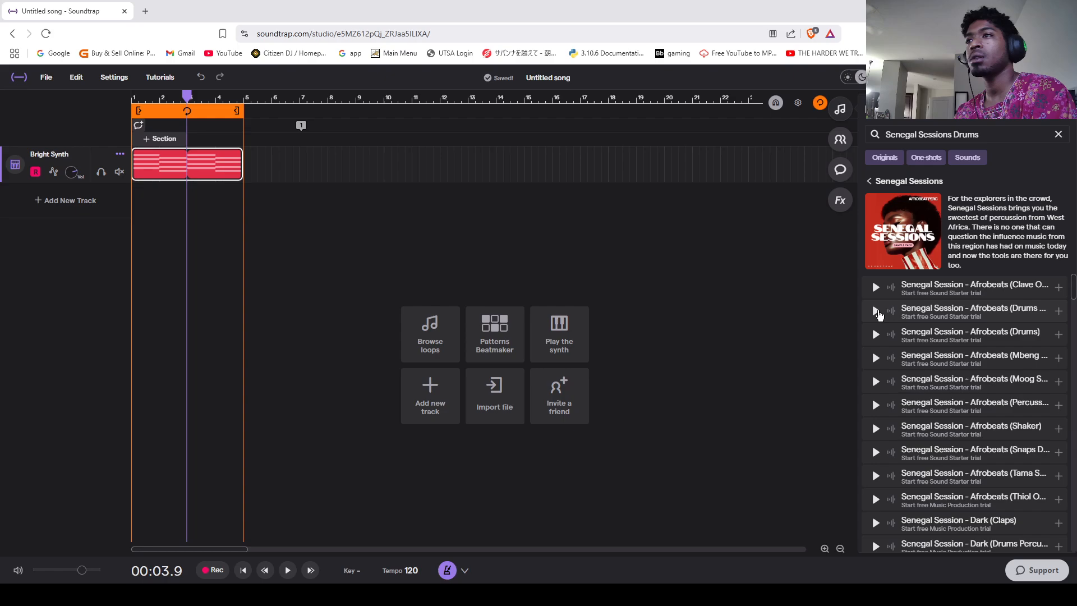
left_click(876, 311)
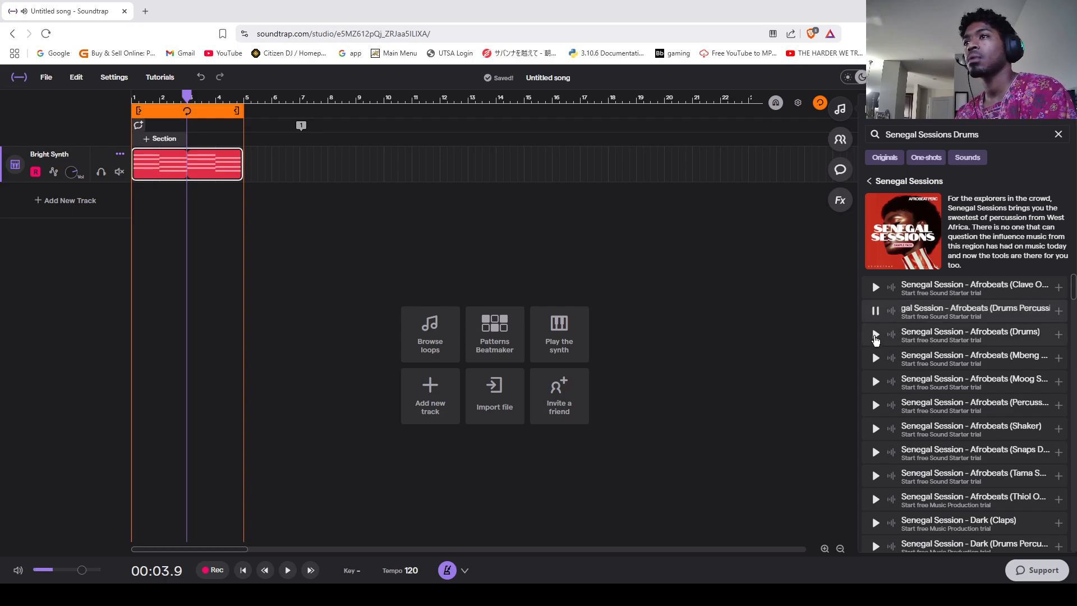
left_click(876, 336)
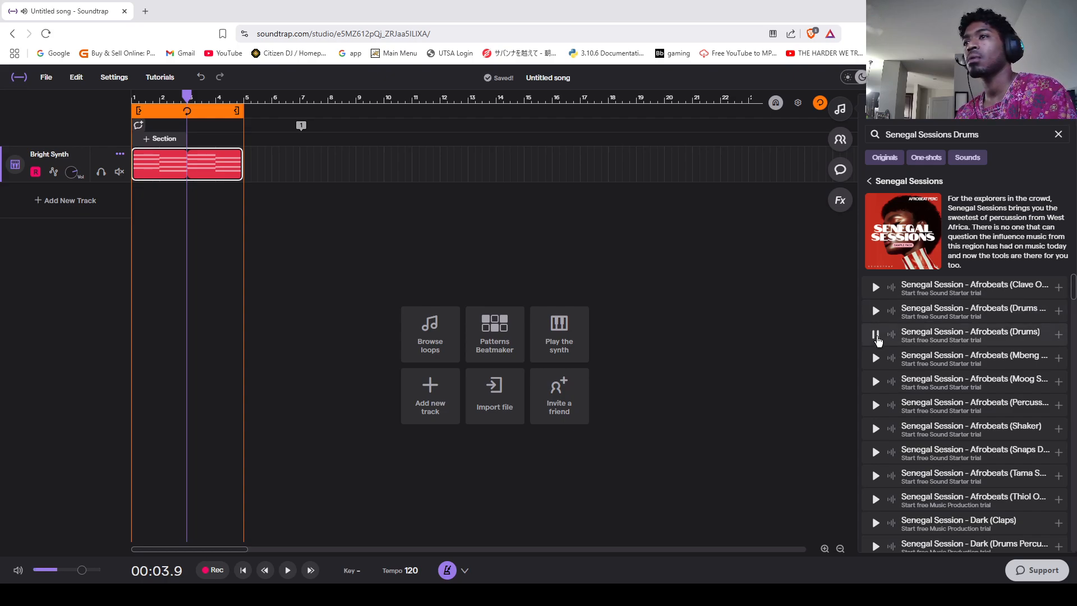
left_click(876, 288)
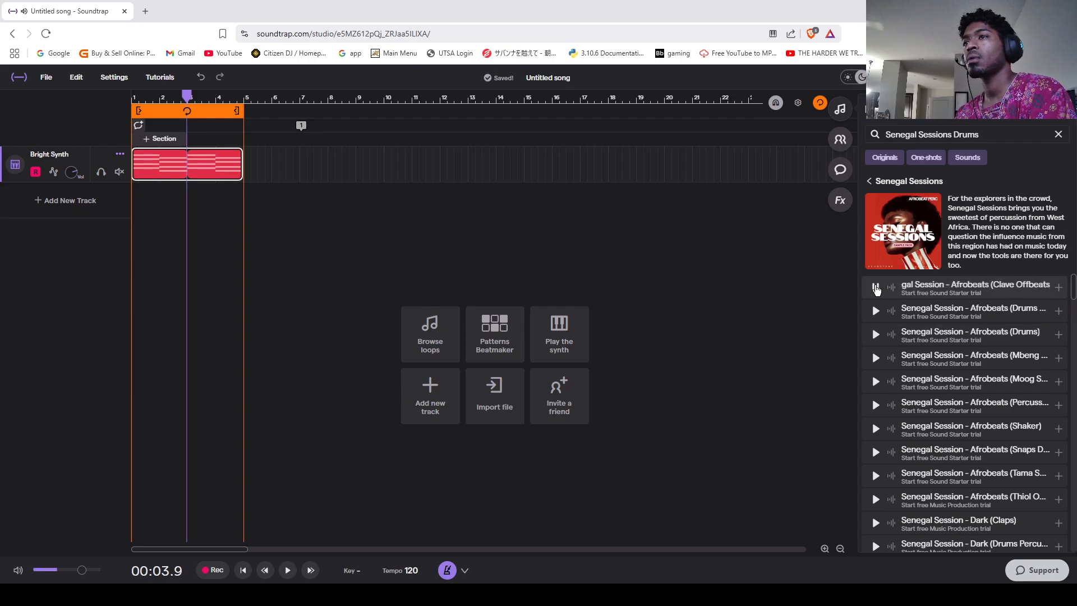
left_click(874, 314)
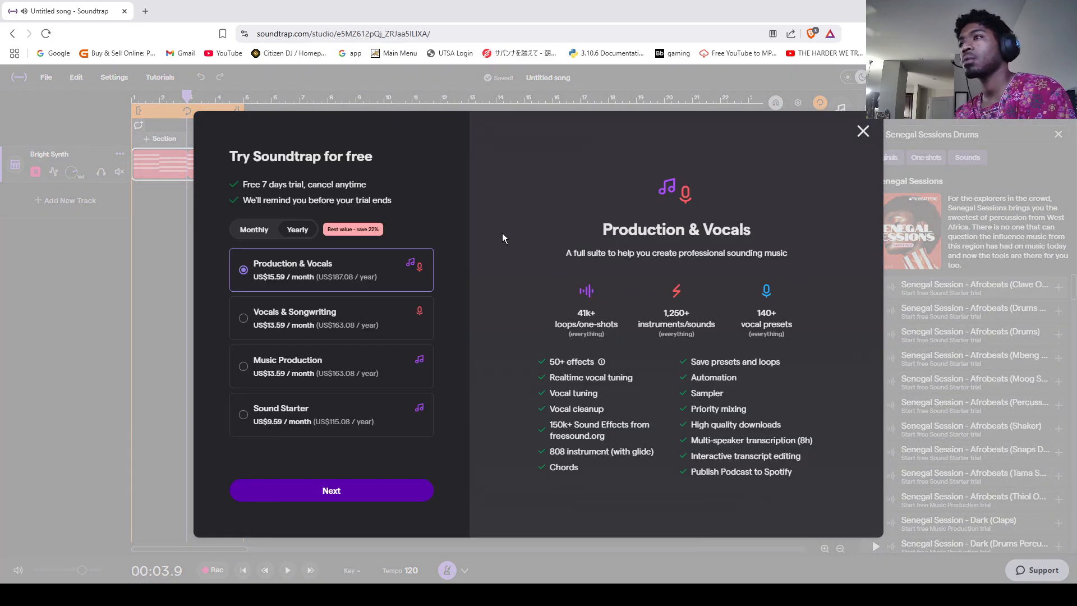
left_click(863, 133)
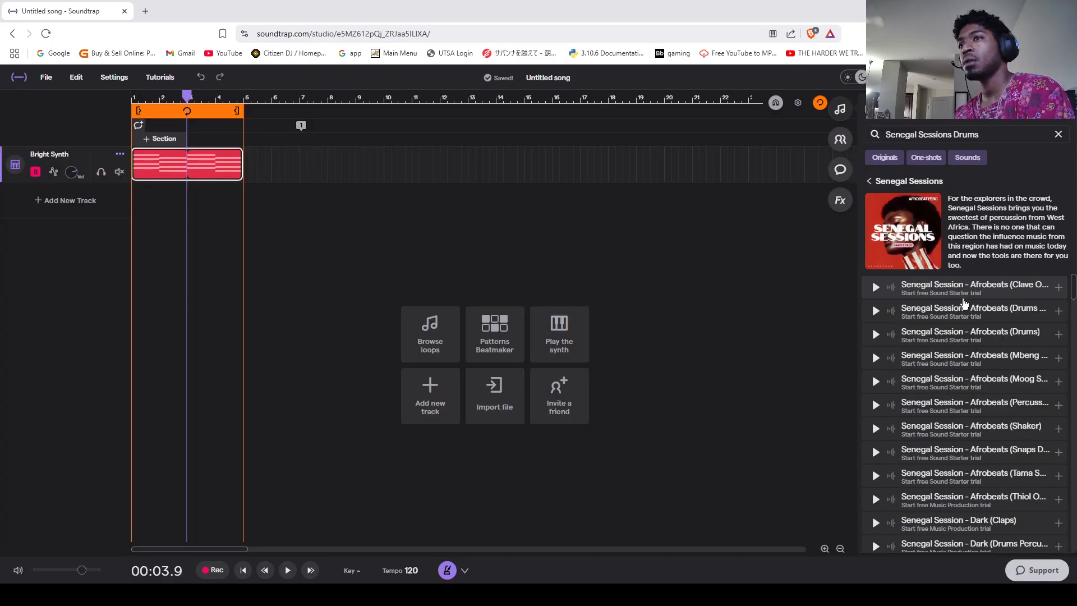
Step: Look through the remaining Senegal Sessions drum loops, try the Dark (Claps) loop, and return to the sound packs
scroll(969, 359, "down", 2)
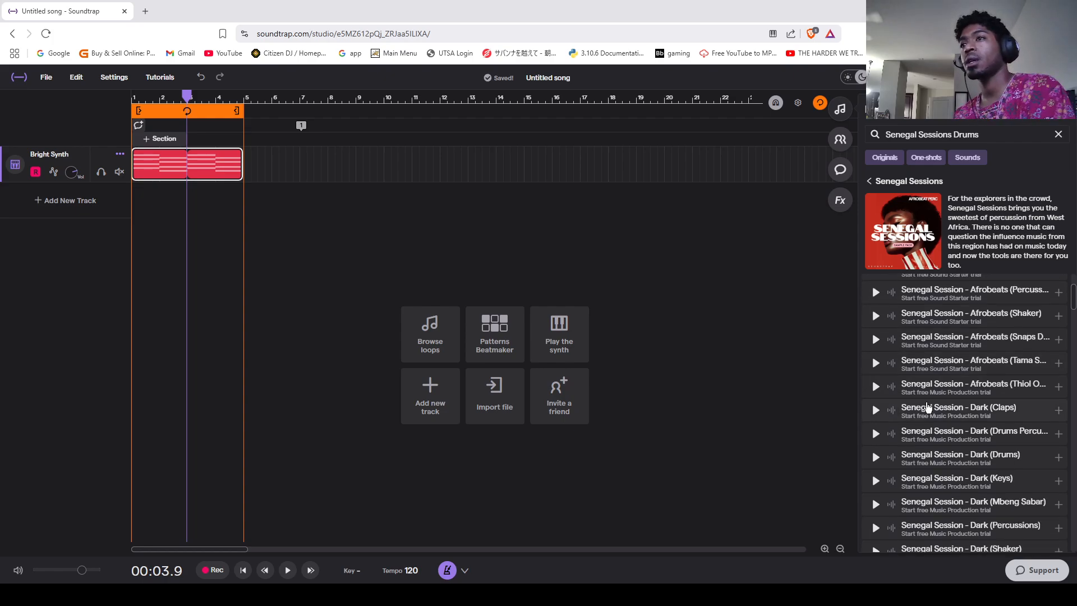
scroll(927, 406, "down", 1)
left_click(934, 361)
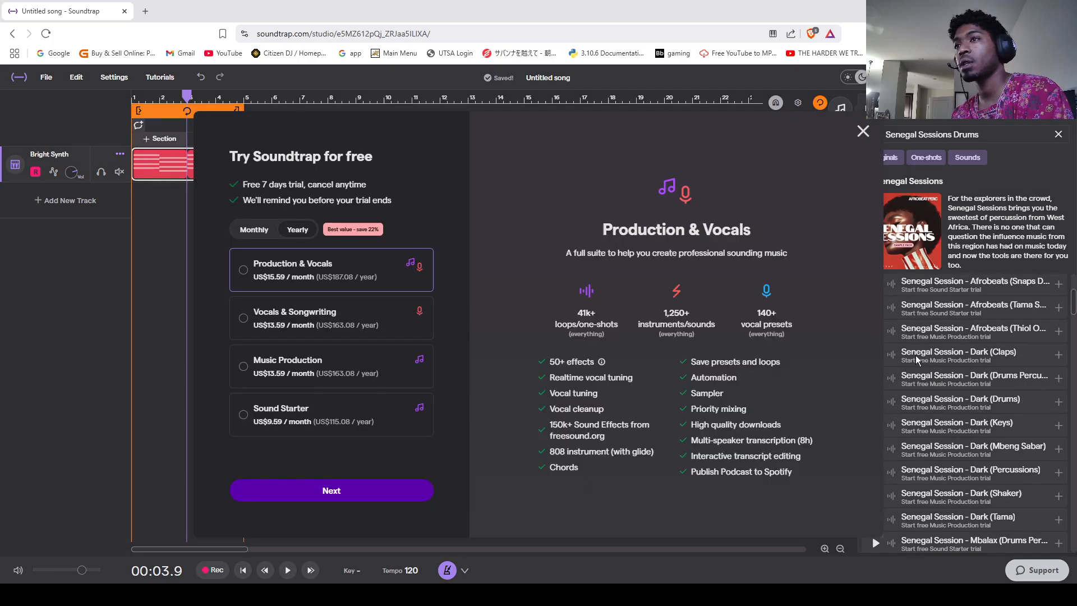
left_click(862, 132)
scroll(942, 488, "down", 8)
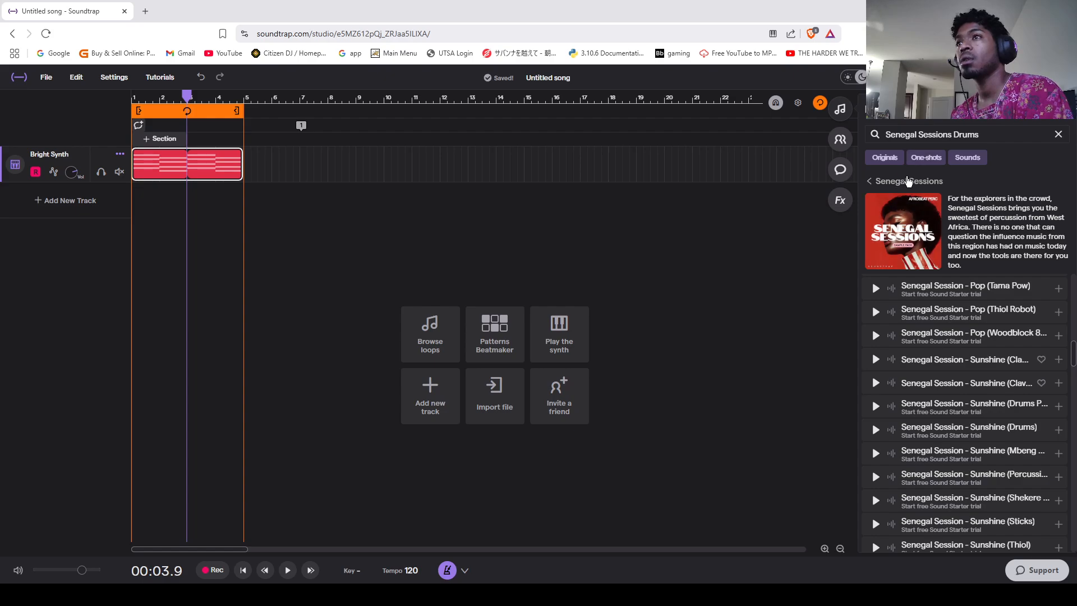
left_click(905, 181)
Step: Add a Patterns Beatmaker drum track and place kicks on all four beats of bar 1 and beat 1 of bar 2
left_click(502, 340)
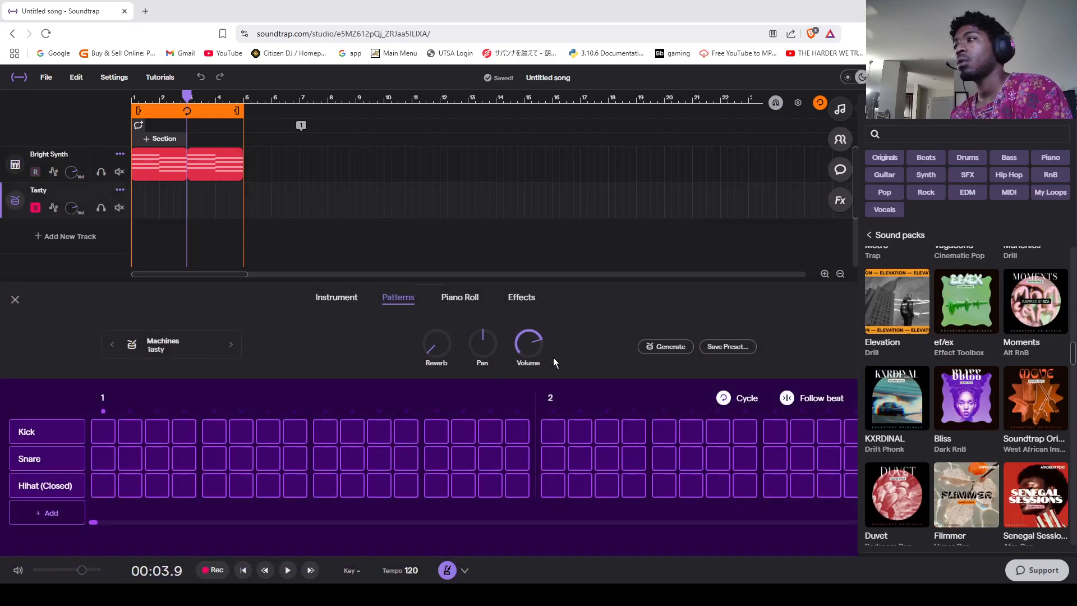
left_click(104, 434)
left_click(219, 433)
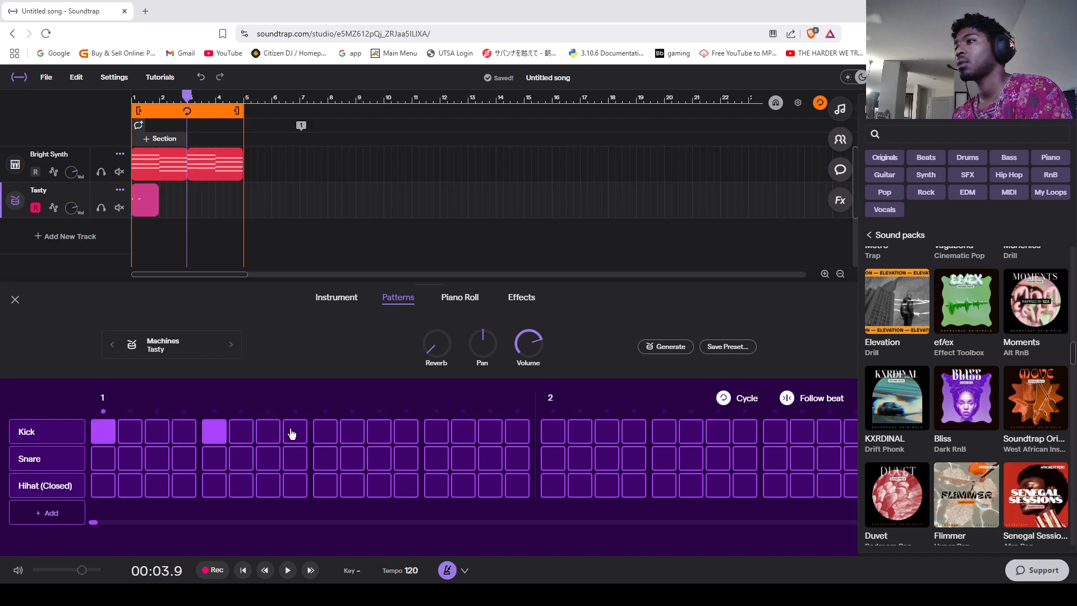
left_click(325, 437)
left_click(436, 433)
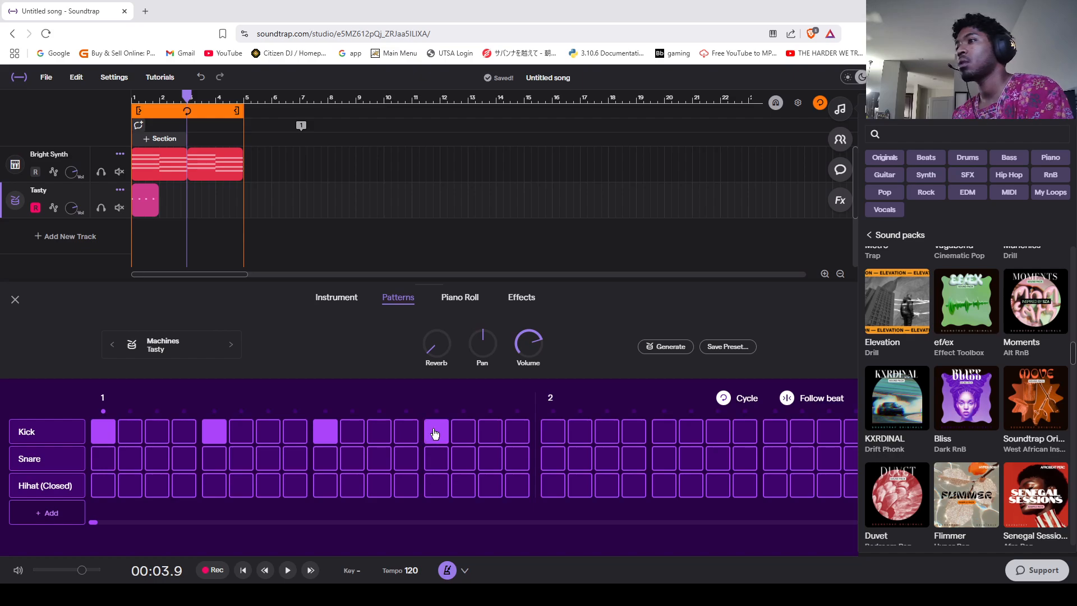
left_click(548, 432)
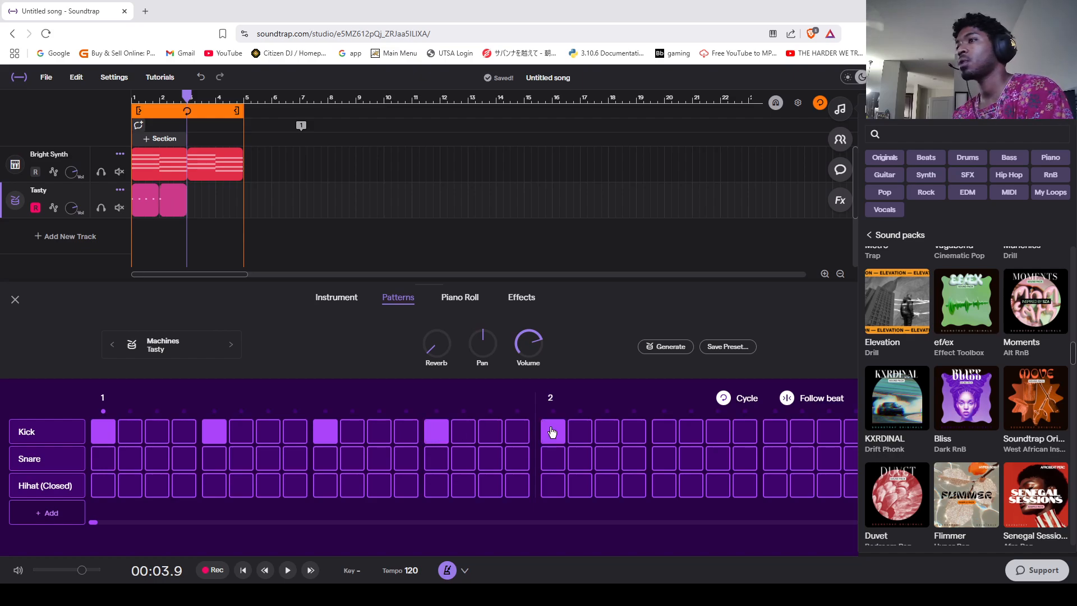
Step: Play the chords and kick pattern together from the start of the song
left_click(189, 99)
left_click_drag(189, 99, 101, 107)
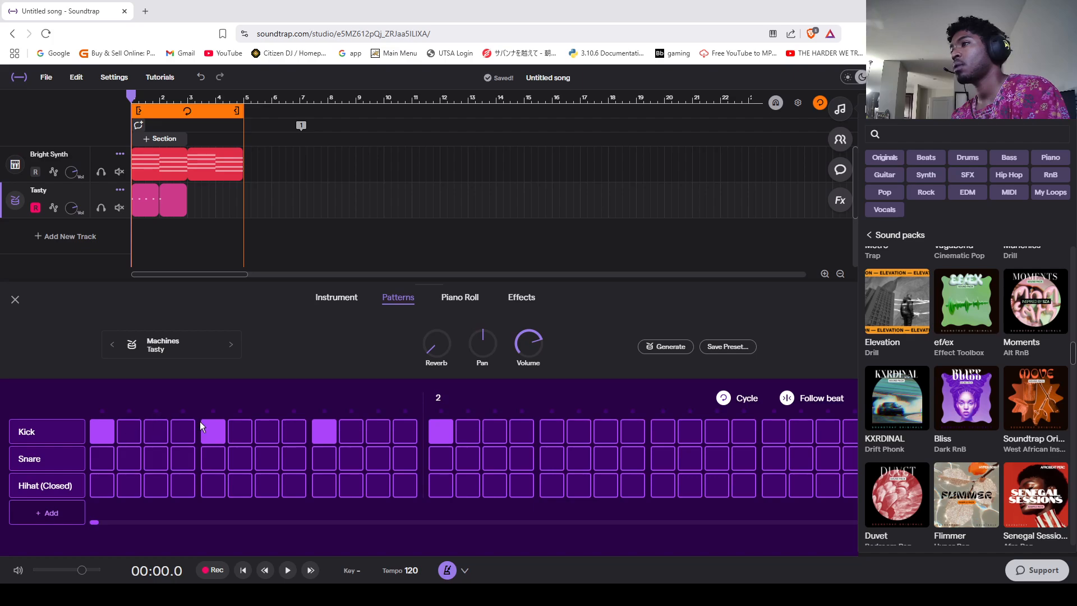
key("space")
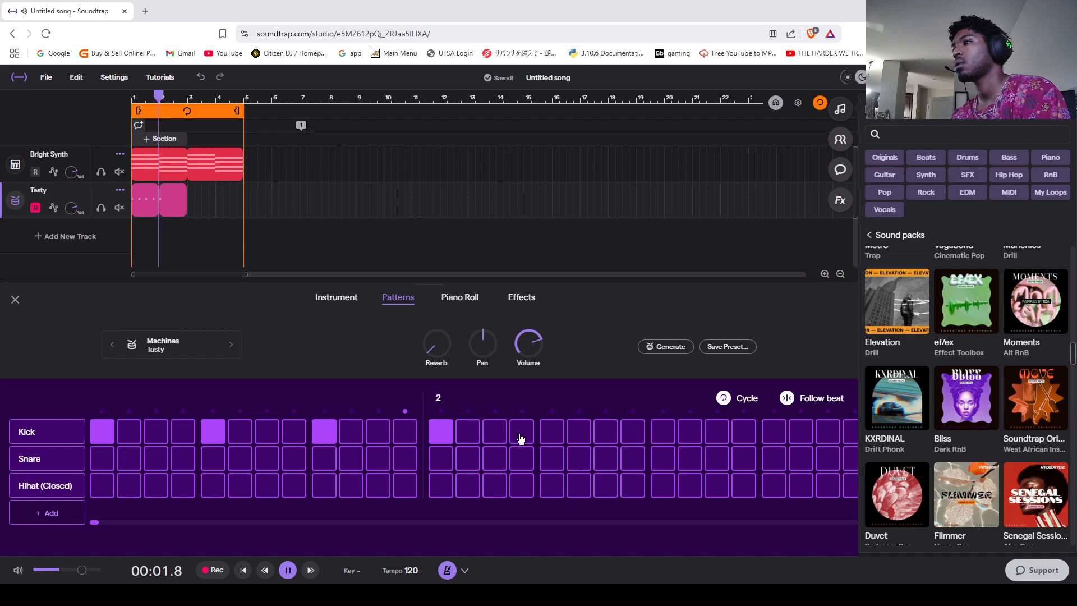
key("space")
Step: Solo the Tasty drum track, play it from the start of the song and turn solo back off
left_click_drag(163, 95, 104, 107)
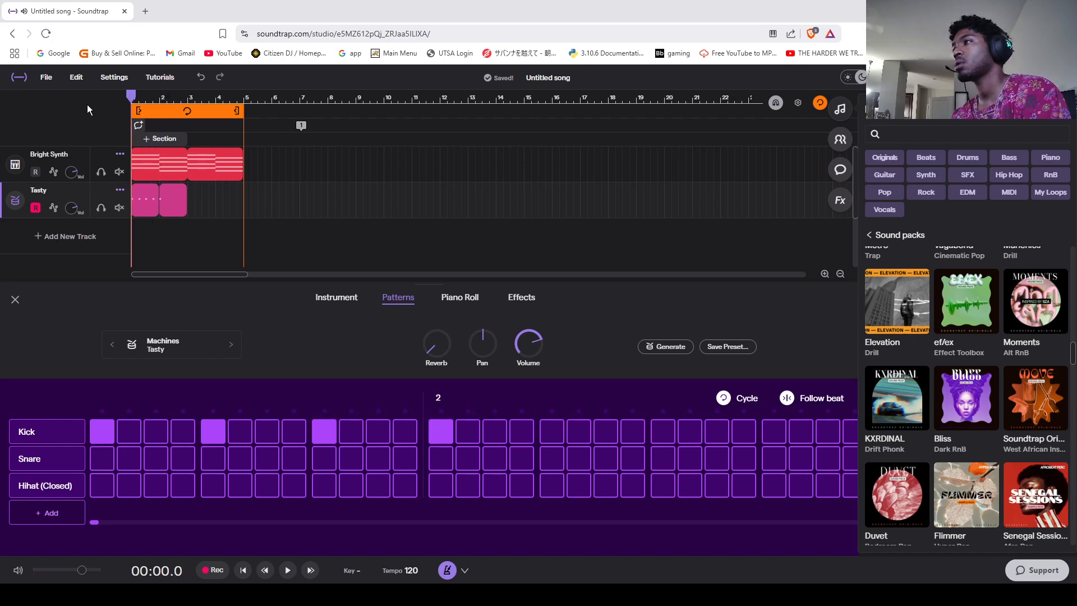
left_click(101, 212)
key("space")
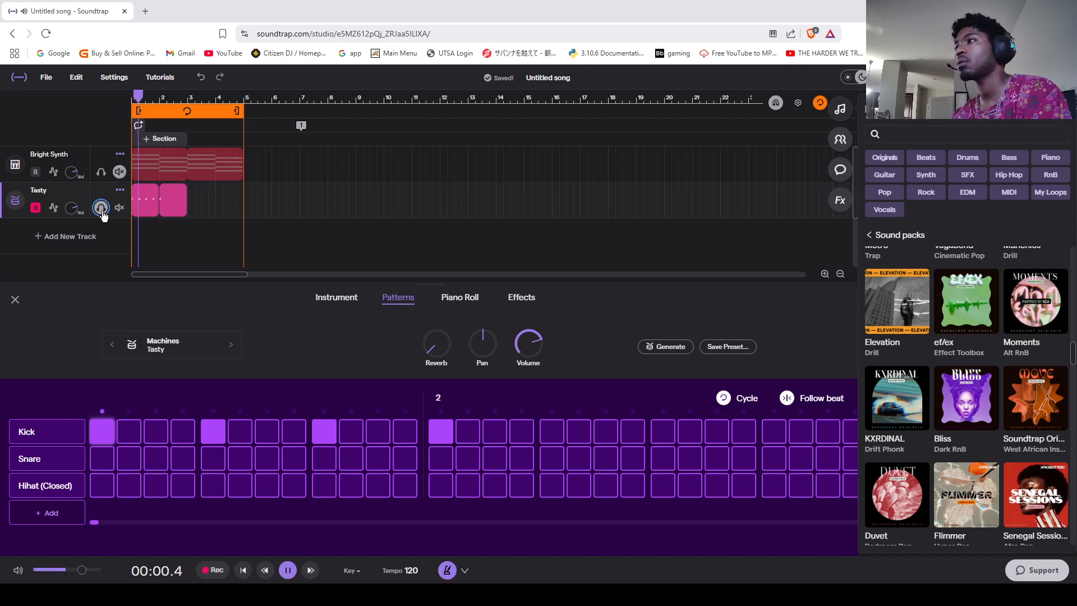
key("space")
left_click(101, 209)
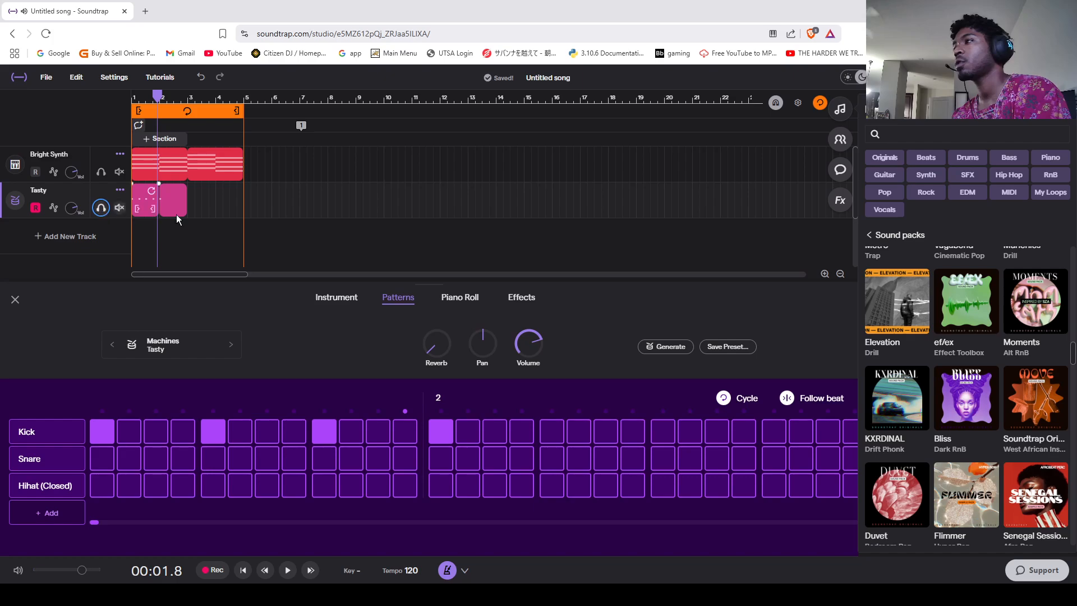
Step: Place kicks on beats 2, 3 and 4 of bar 2 in the drum pattern
left_click(552, 432)
left_click(663, 432)
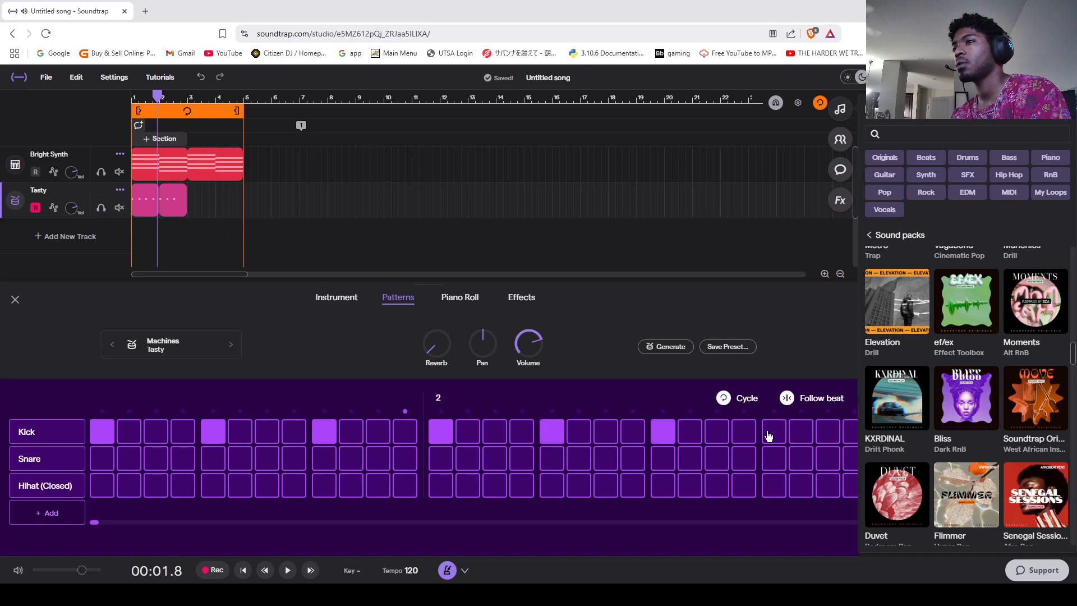
left_click(774, 433)
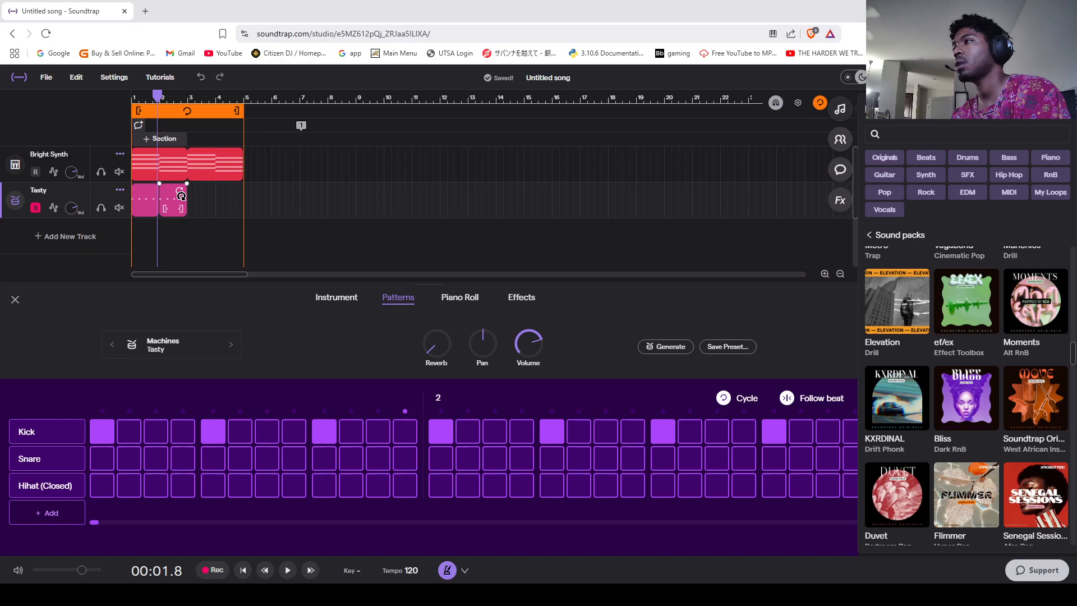
Step: Loop the second drum region on the Tasty track out to the start of bar 5
left_click_drag(180, 189, 237, 195)
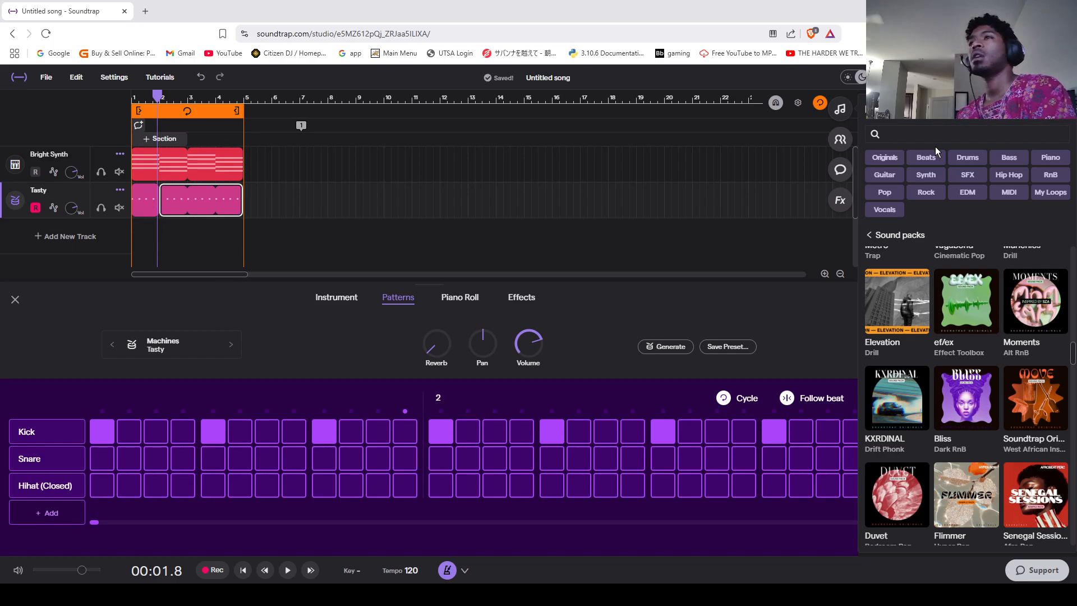
left_click(840, 110)
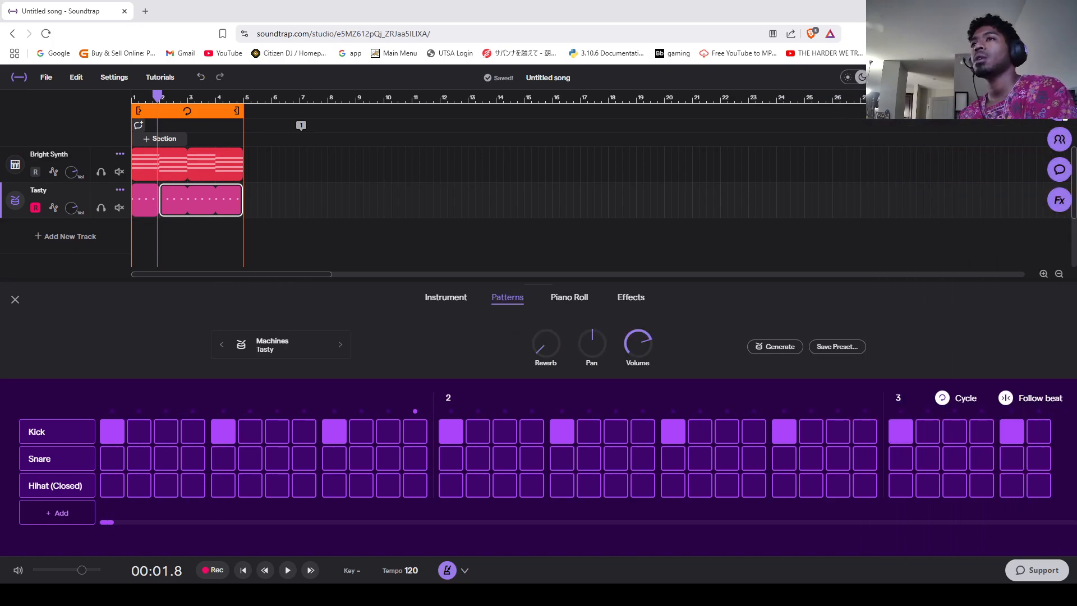
left_click(1059, 109)
left_click(840, 139)
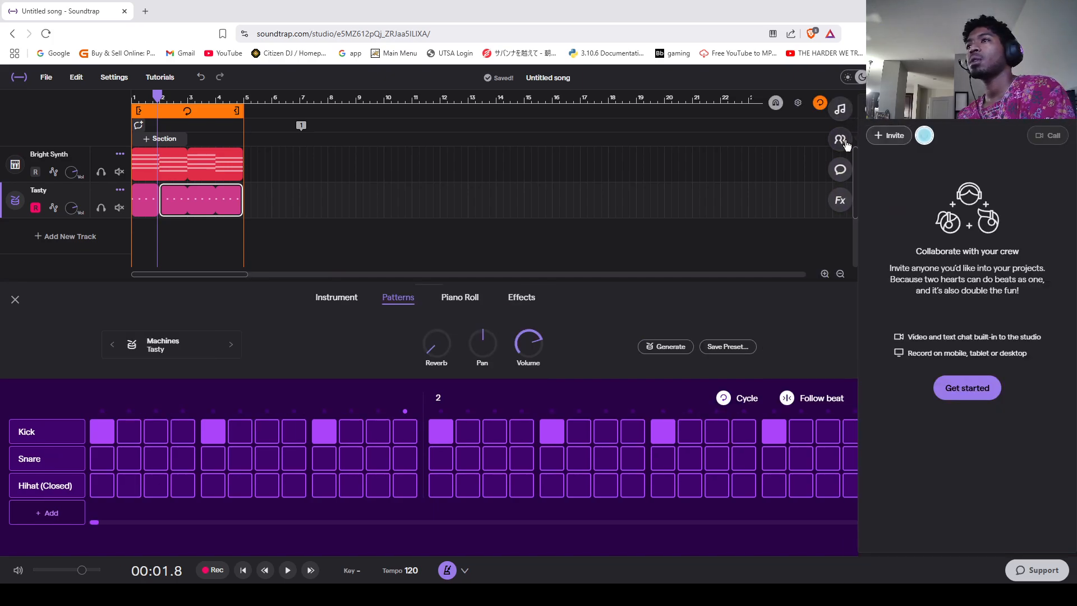
left_click(840, 109)
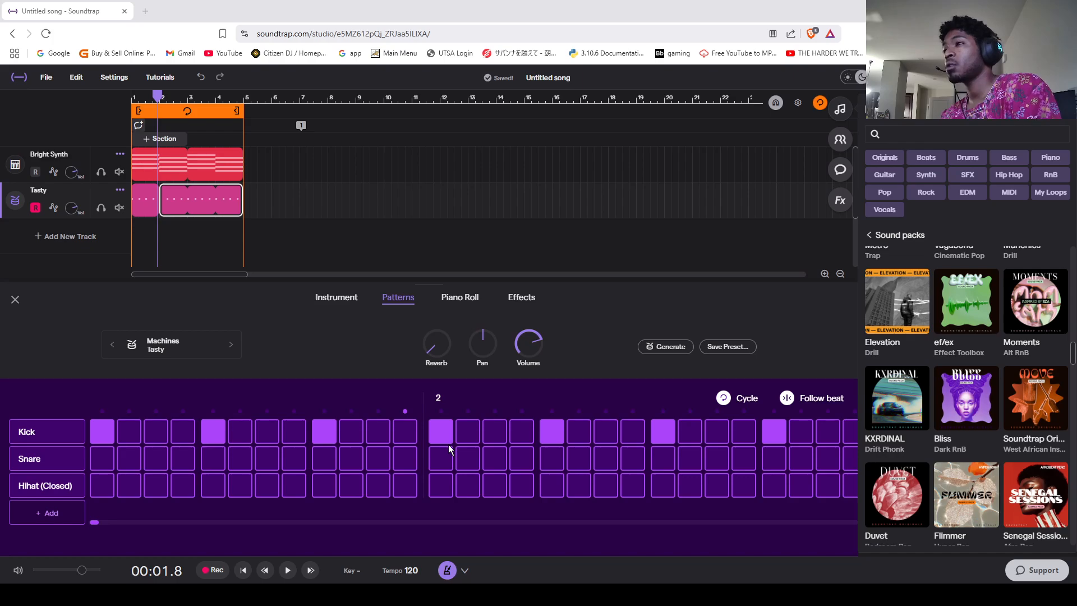
Step: Add a Voice & Mic track, record a vocal clip just under two bars long, and dismiss the Realtime Vocal Tuner offer
left_click(79, 239)
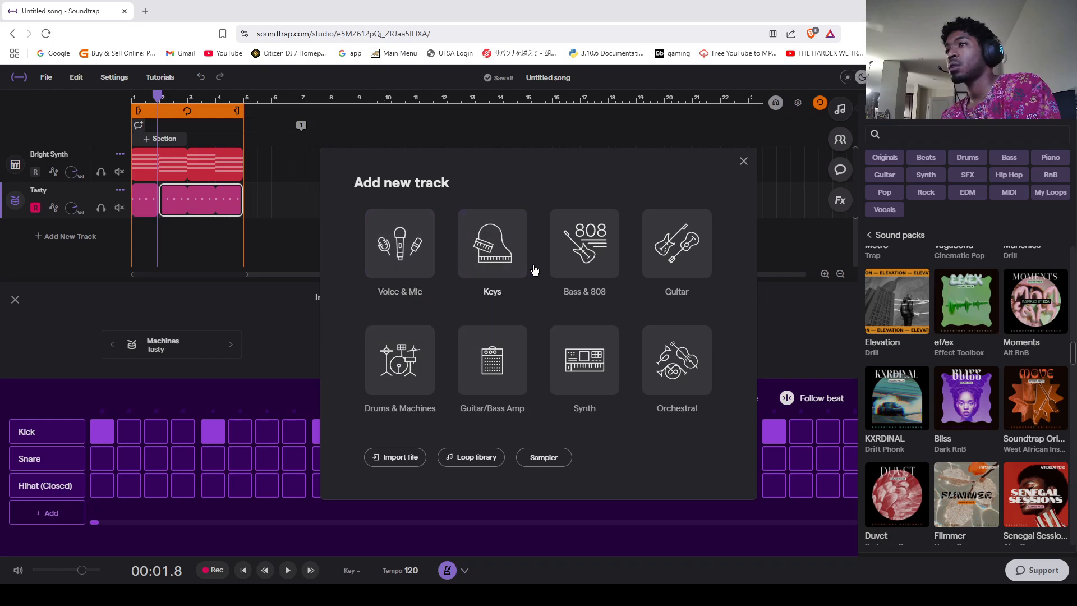
left_click(390, 262)
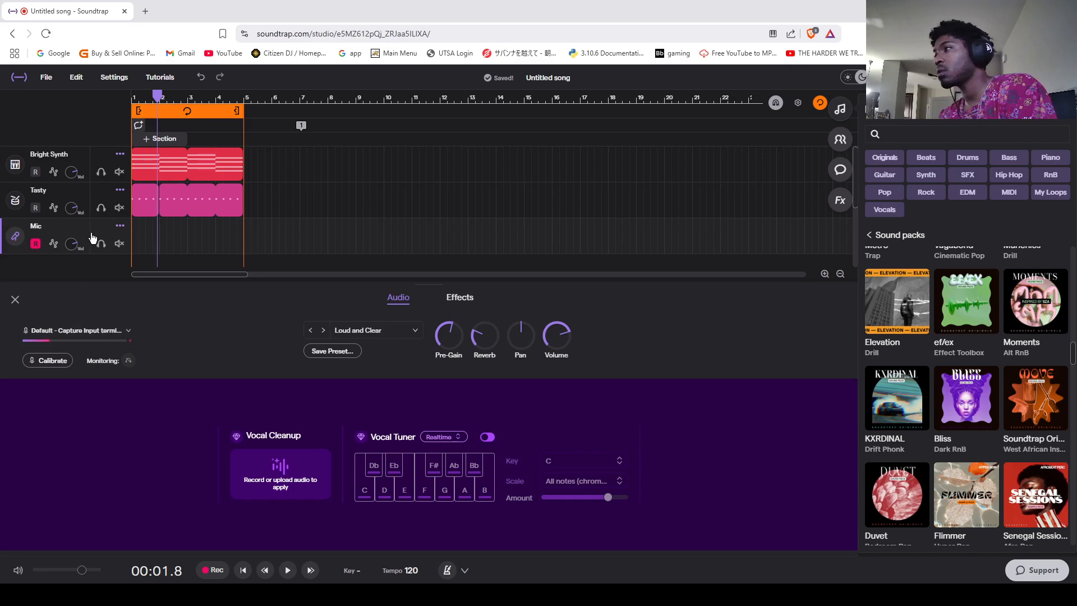
left_click(219, 572)
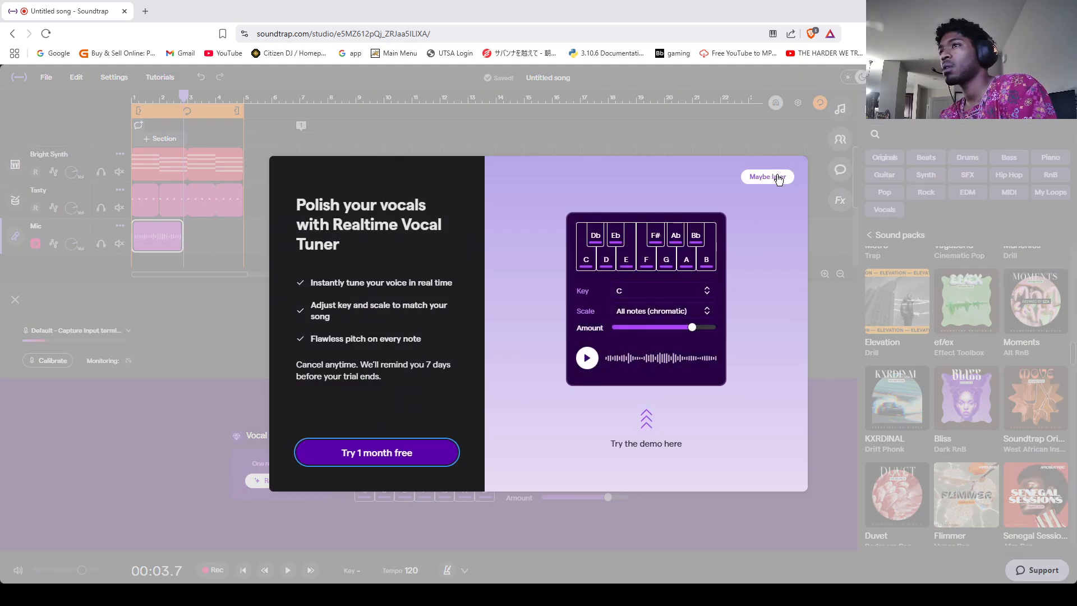
left_click(769, 178)
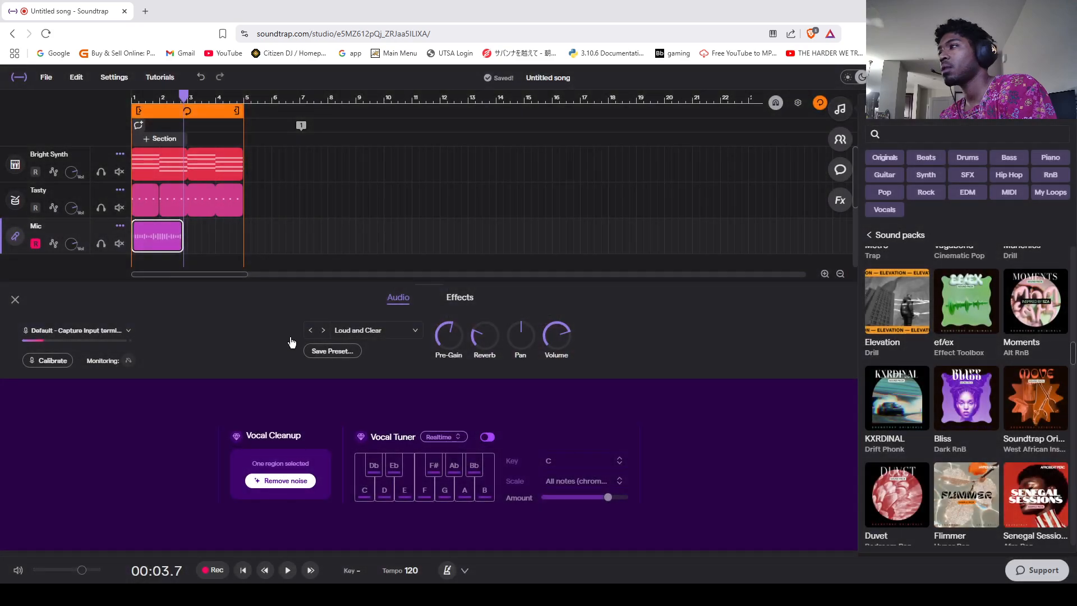
left_click(15, 300)
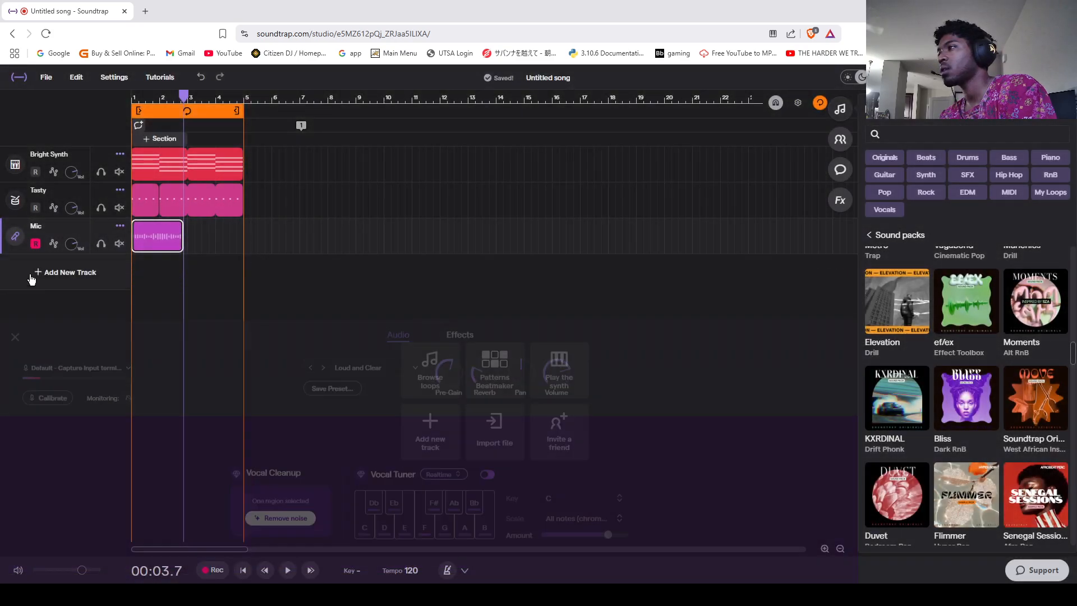
left_click(120, 226)
left_click(68, 292)
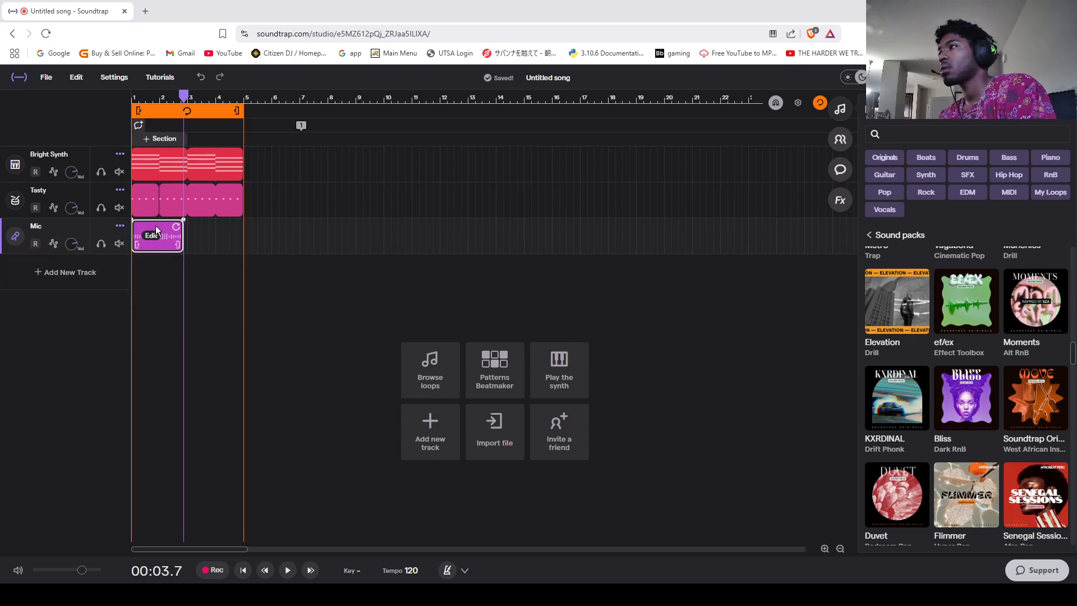
Step: Play the song from the start, toggle solo on the Mic track to check the recording, and stop playback
left_click_drag(184, 97, 127, 107)
key("space")
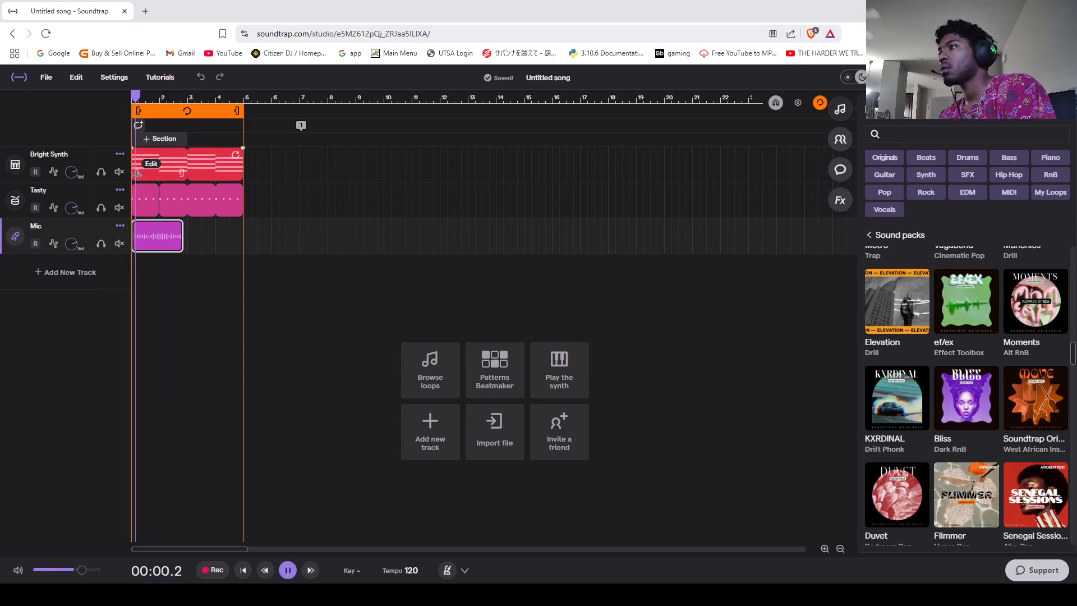
left_click(101, 243)
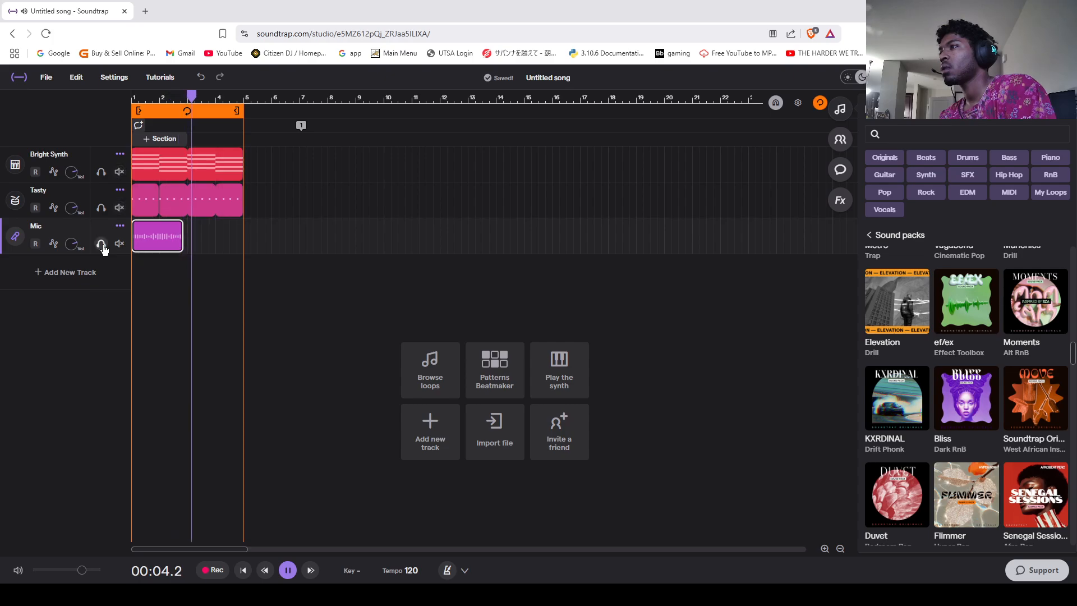
left_click(101, 244)
key("space")
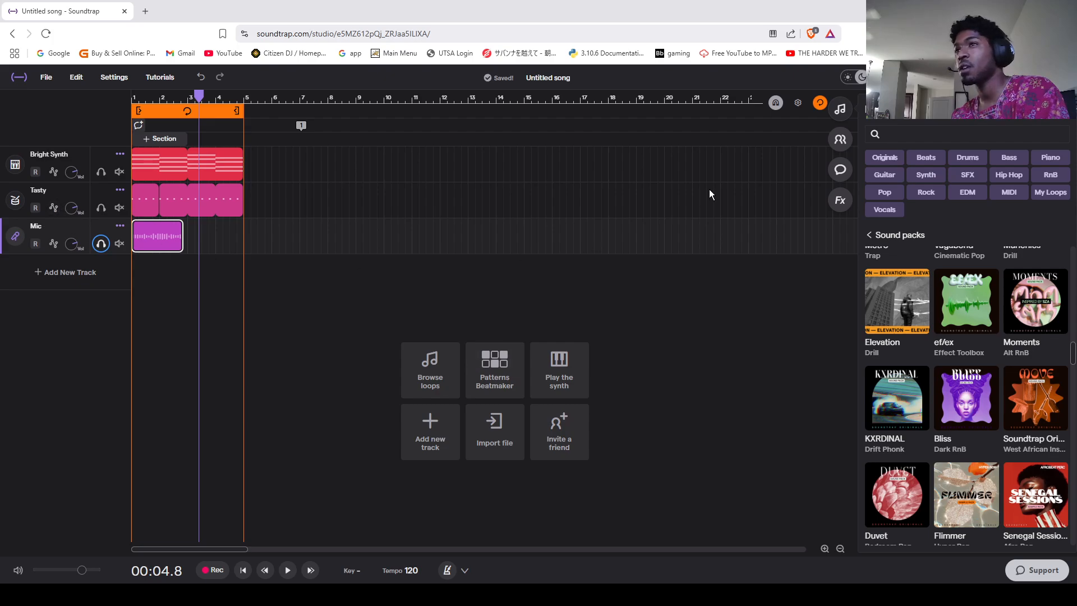
Step: Browse the effects library and view the song's active comments
left_click(838, 202)
scroll(895, 385, "down", 5)
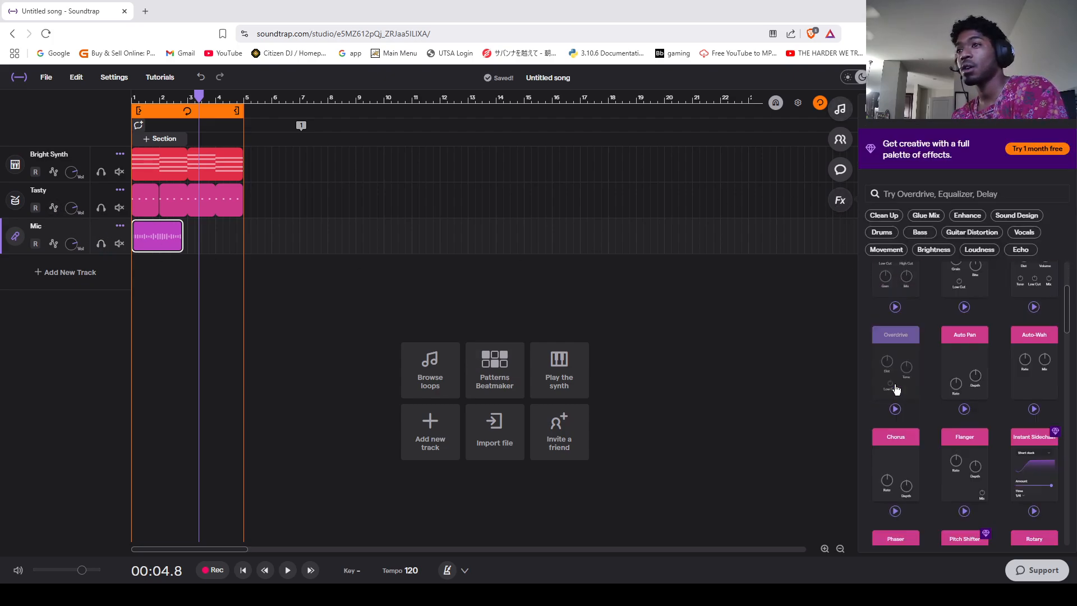
left_click(844, 172)
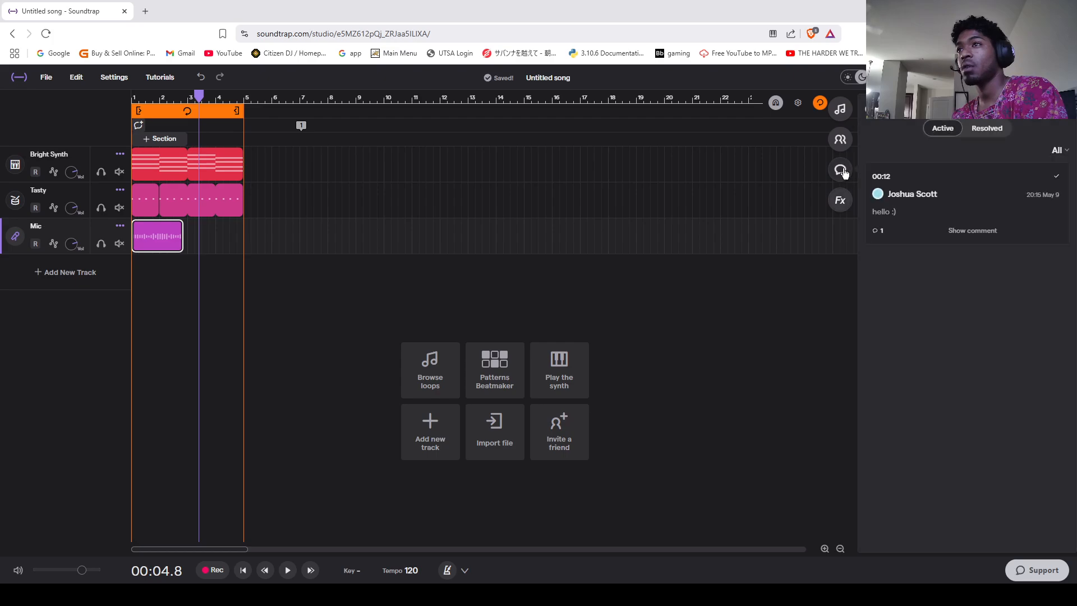
left_click(840, 200)
left_click(841, 174)
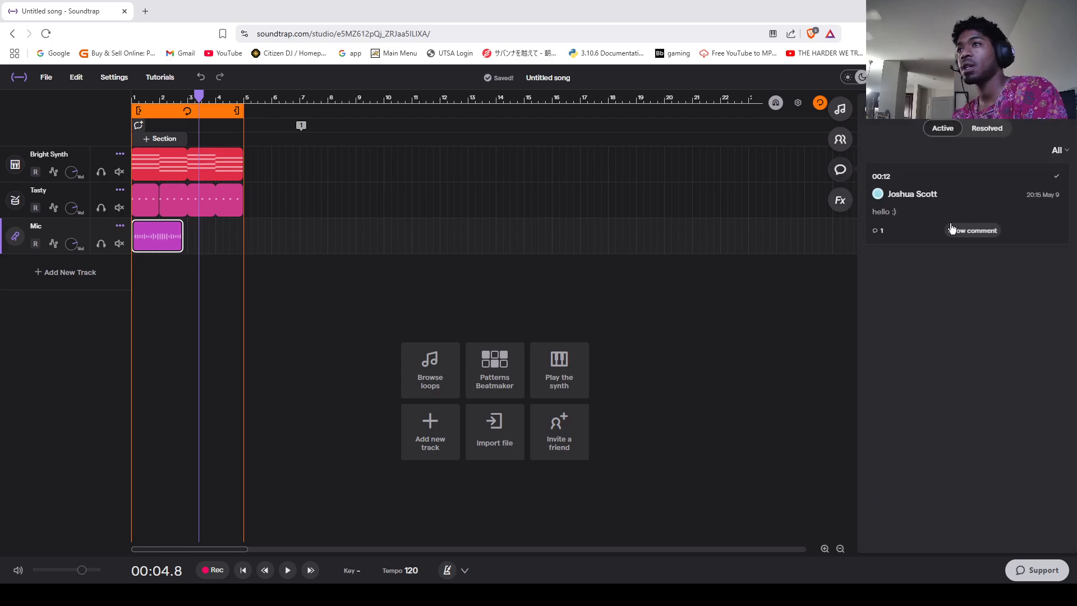
Step: Try to add the Phaser effect from the effects library to the Mic track's recording
left_click(841, 201)
scroll(937, 349, "down", 5)
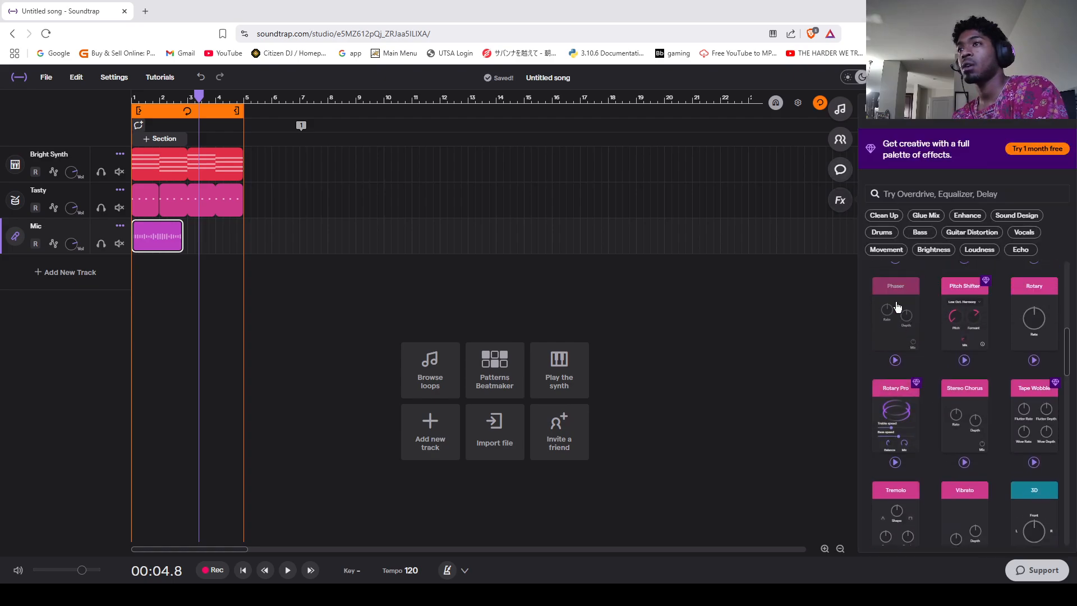
left_click_drag(900, 305, 436, 310)
mouse_move(160, 258)
left_mouse_down()
mouse_move(161, 242)
mouse_move(150, 242)
left_mouse_up()
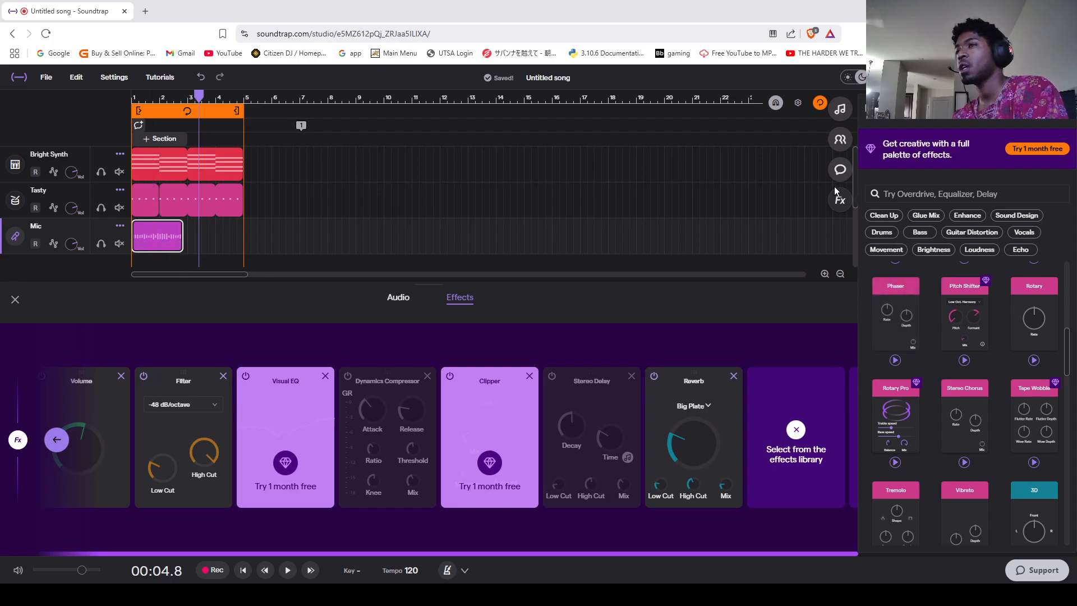
Step: Try to apply the Delay effect from the library to the Bright Synth region, and close the Mic track's effects chain
scroll(1035, 337, "down", 2)
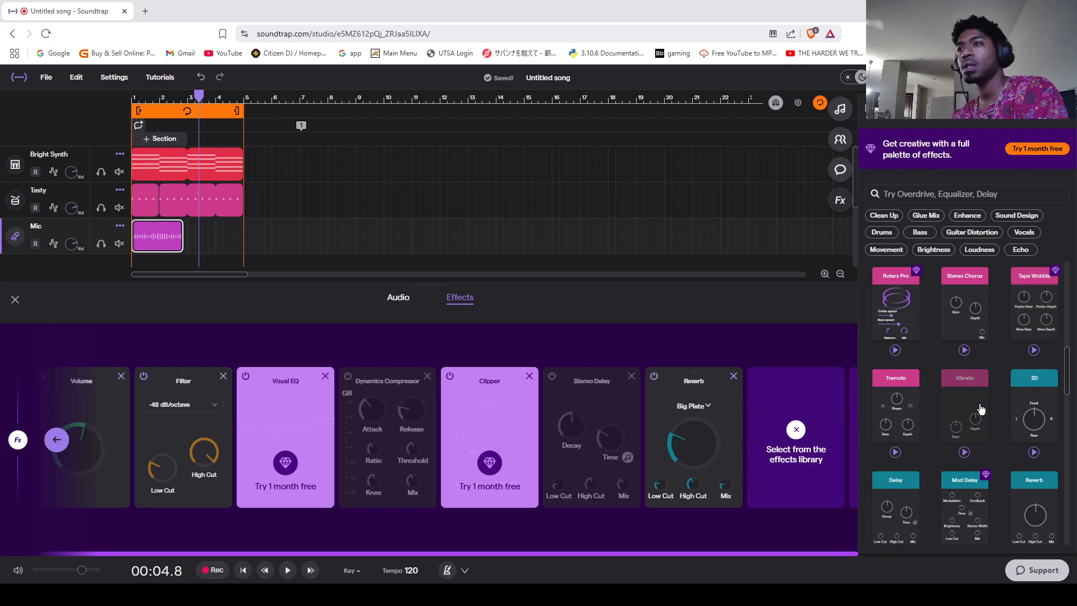
scroll(896, 369, "down", 3)
left_click_drag(896, 368, 166, 166)
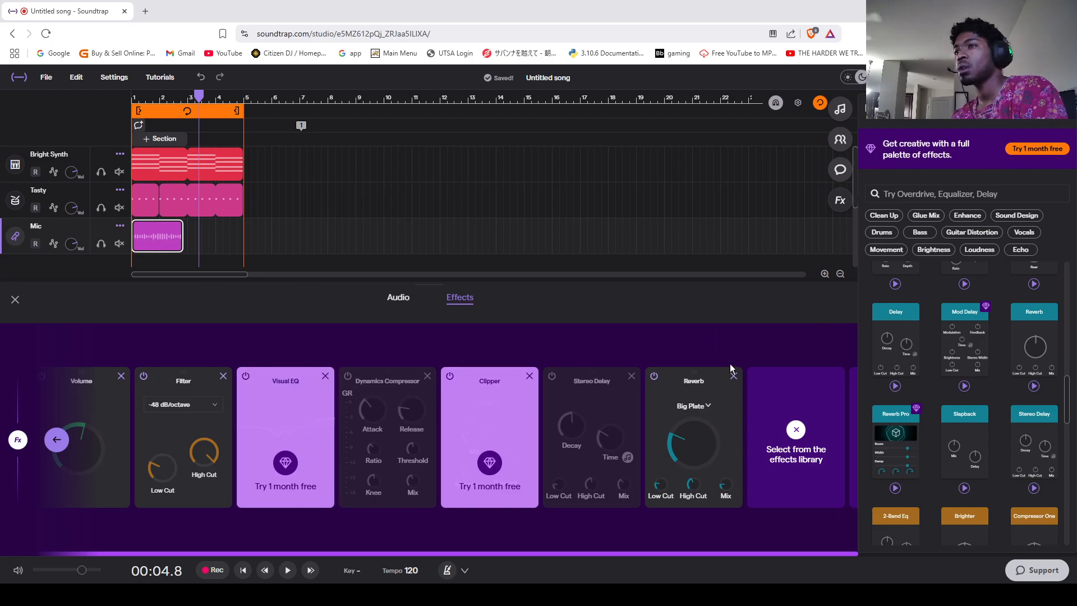
left_click(16, 298)
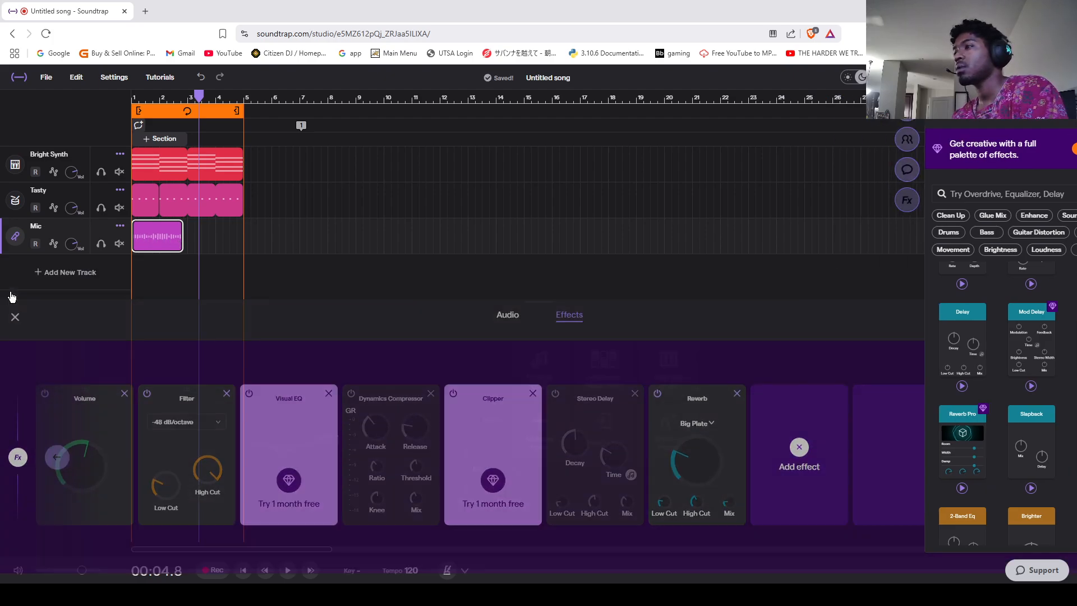